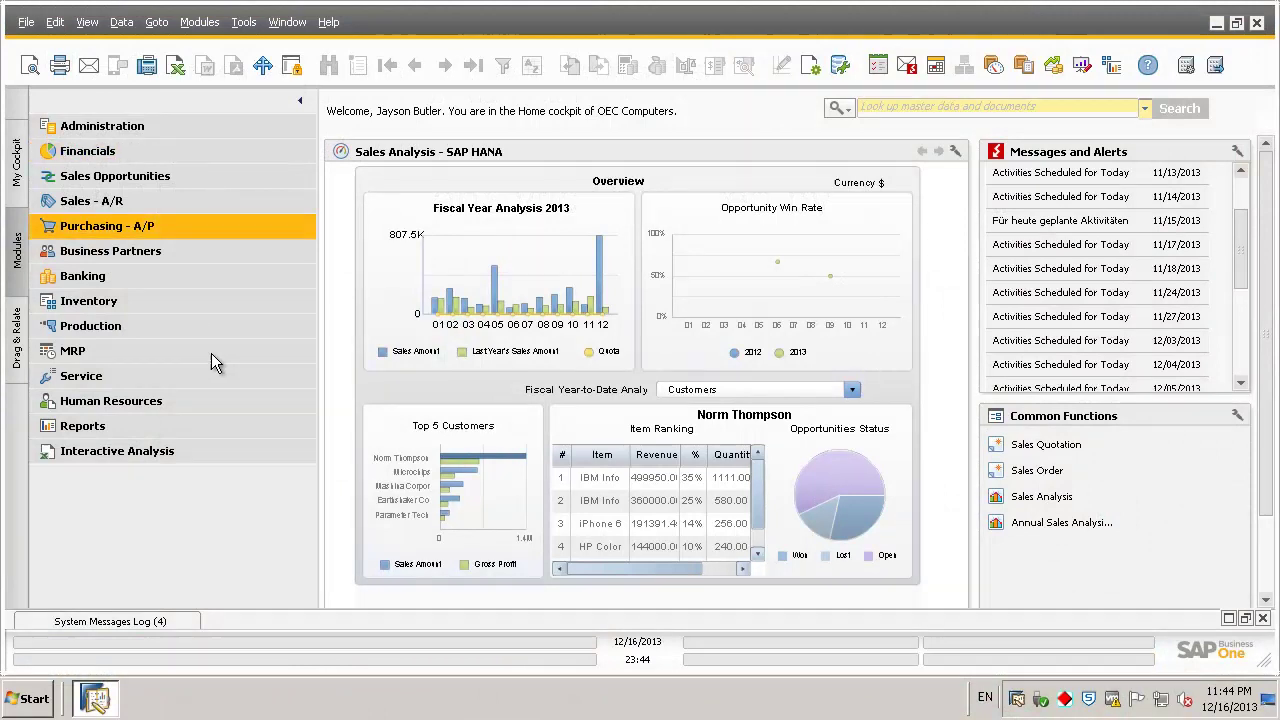
Open Sales Revenue Analysis from the Interactive Analysis module and switch to its Excel workbook.
left_click(215, 450)
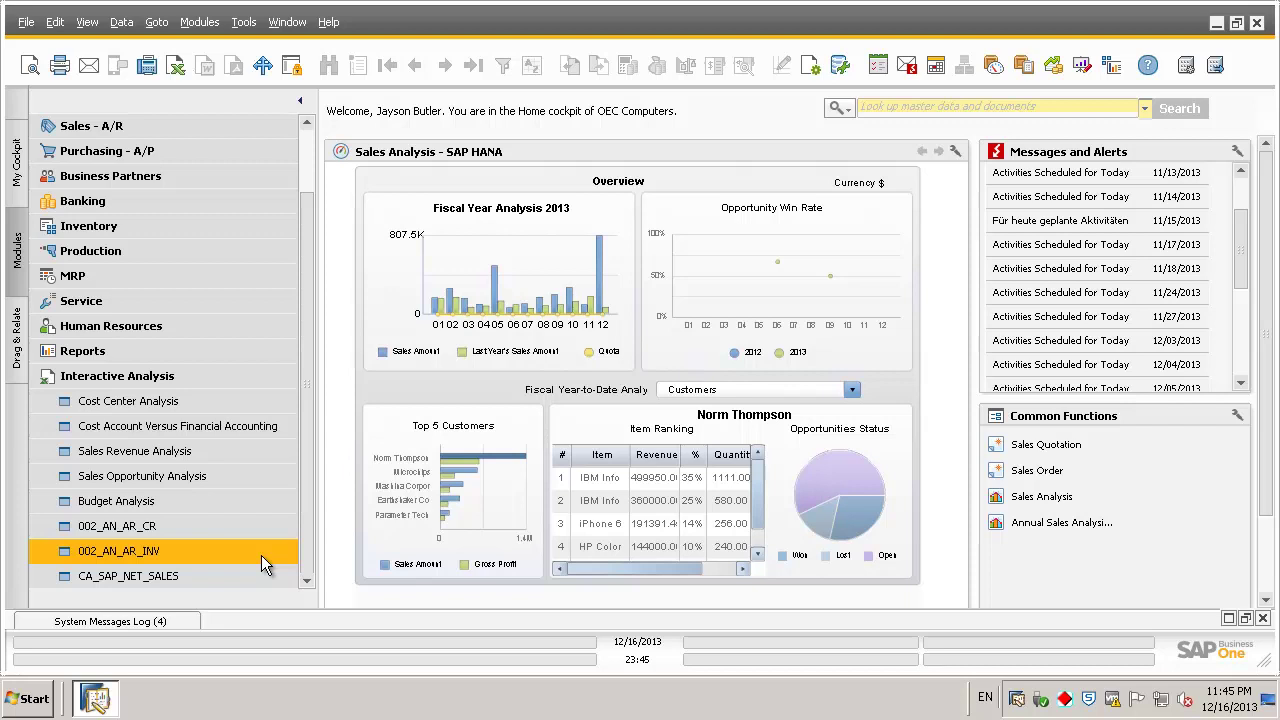
left_click(208, 454)
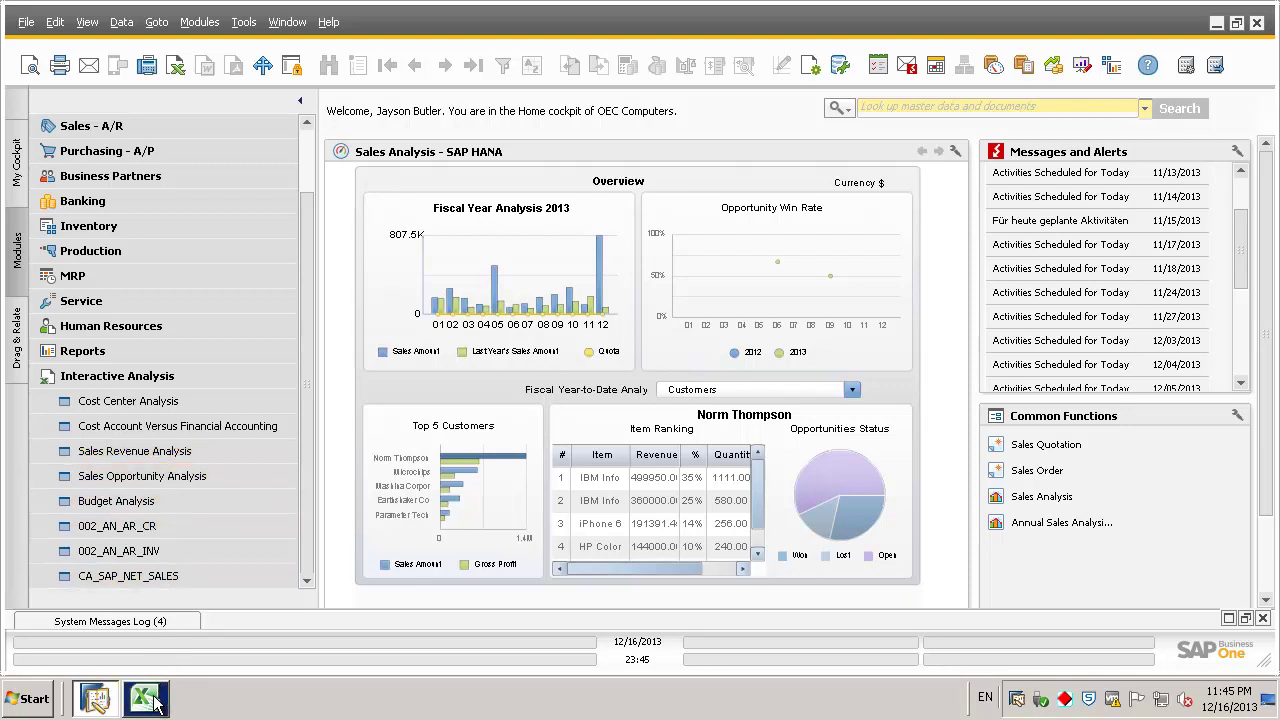
mouse_move(155, 703)
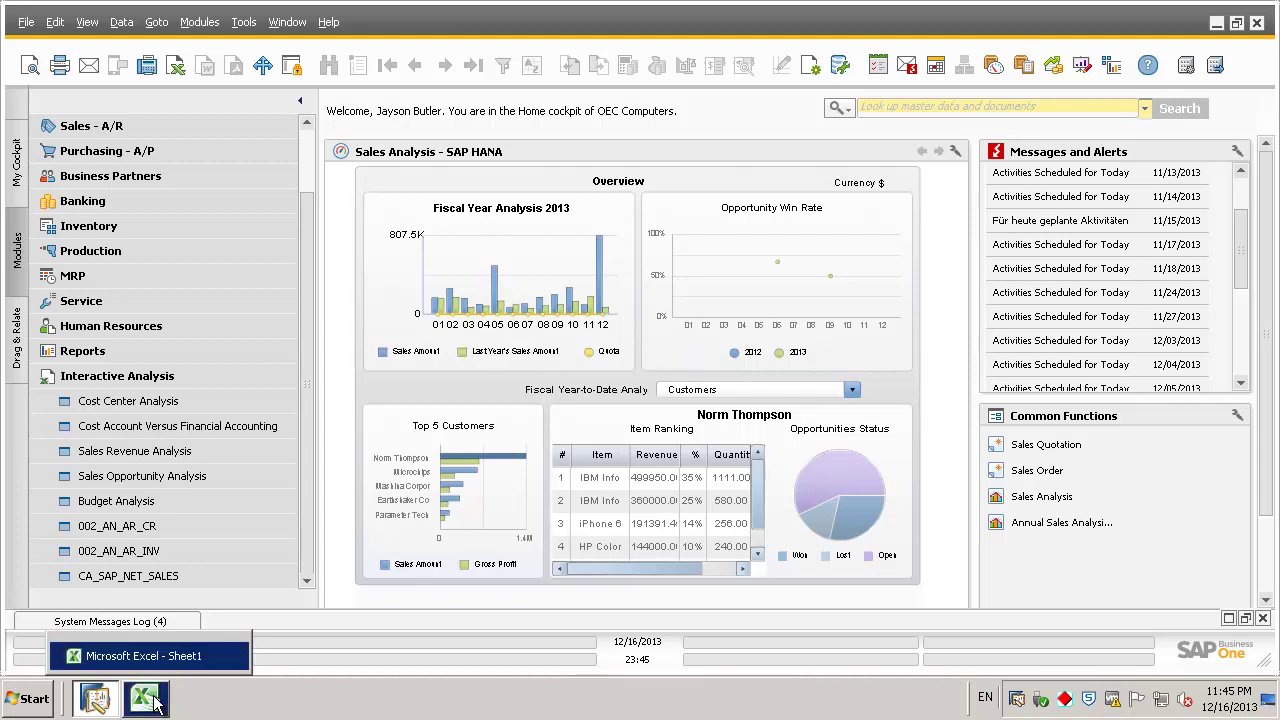
left_click(155, 703)
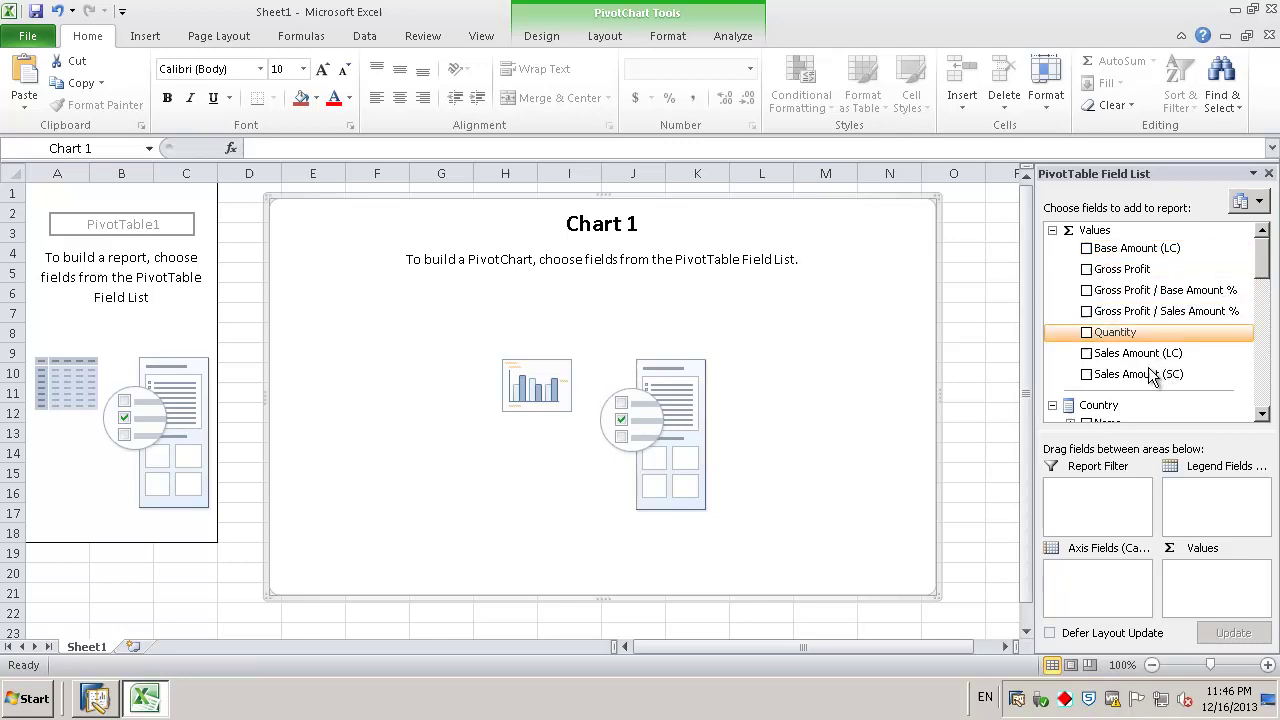
Add Sales Amount (SC) as the PivotTable value and Posting Date Year as the axis field.
left_click(1087, 375)
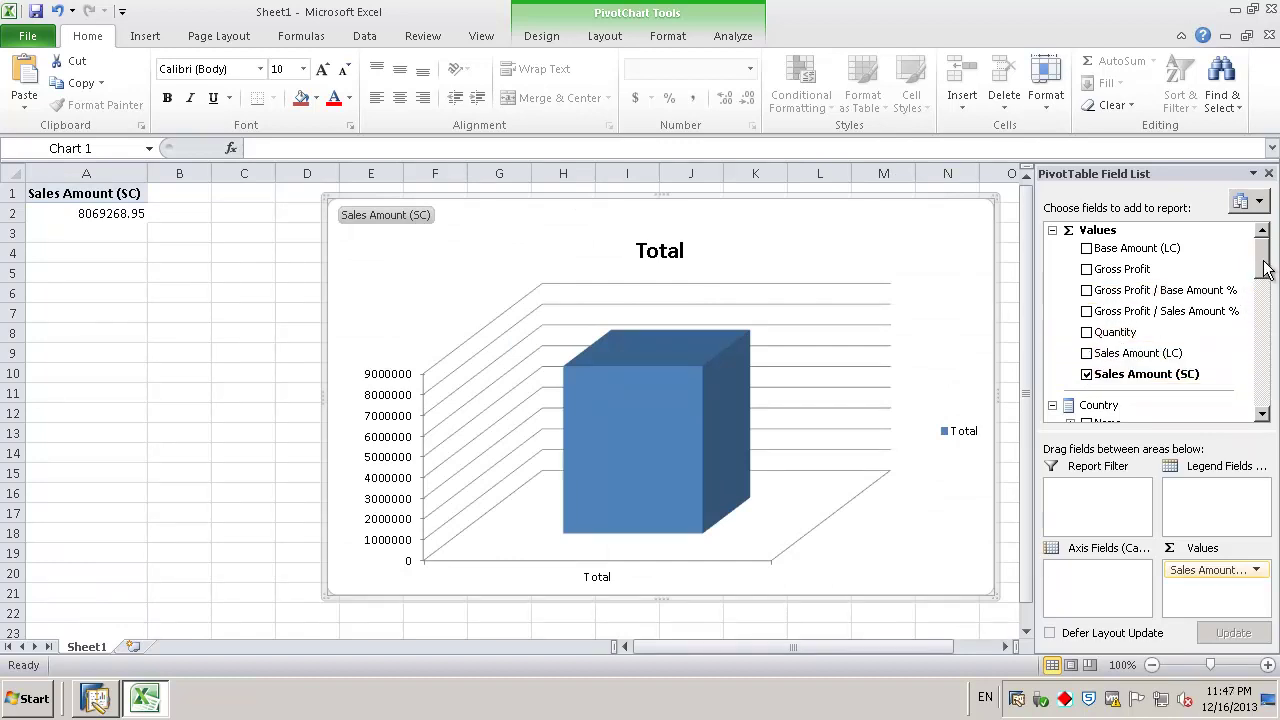
left_click_drag(1262, 262, 1265, 387)
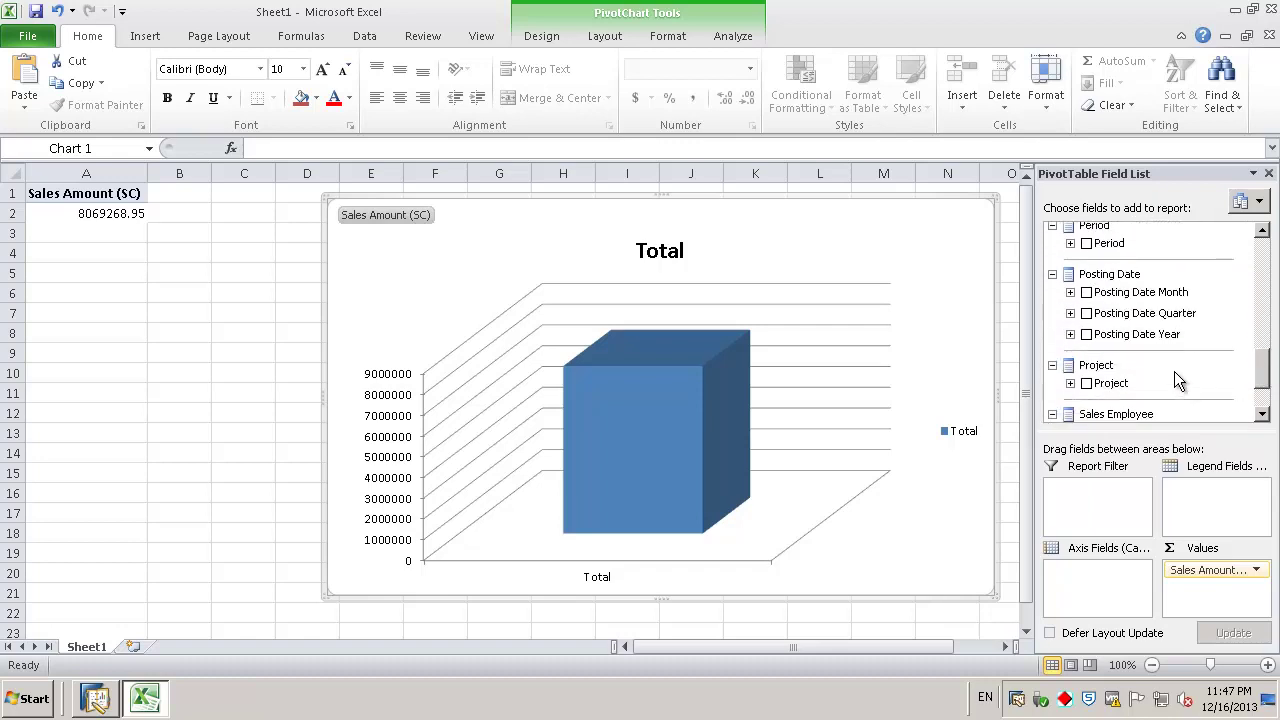
left_click(1087, 334)
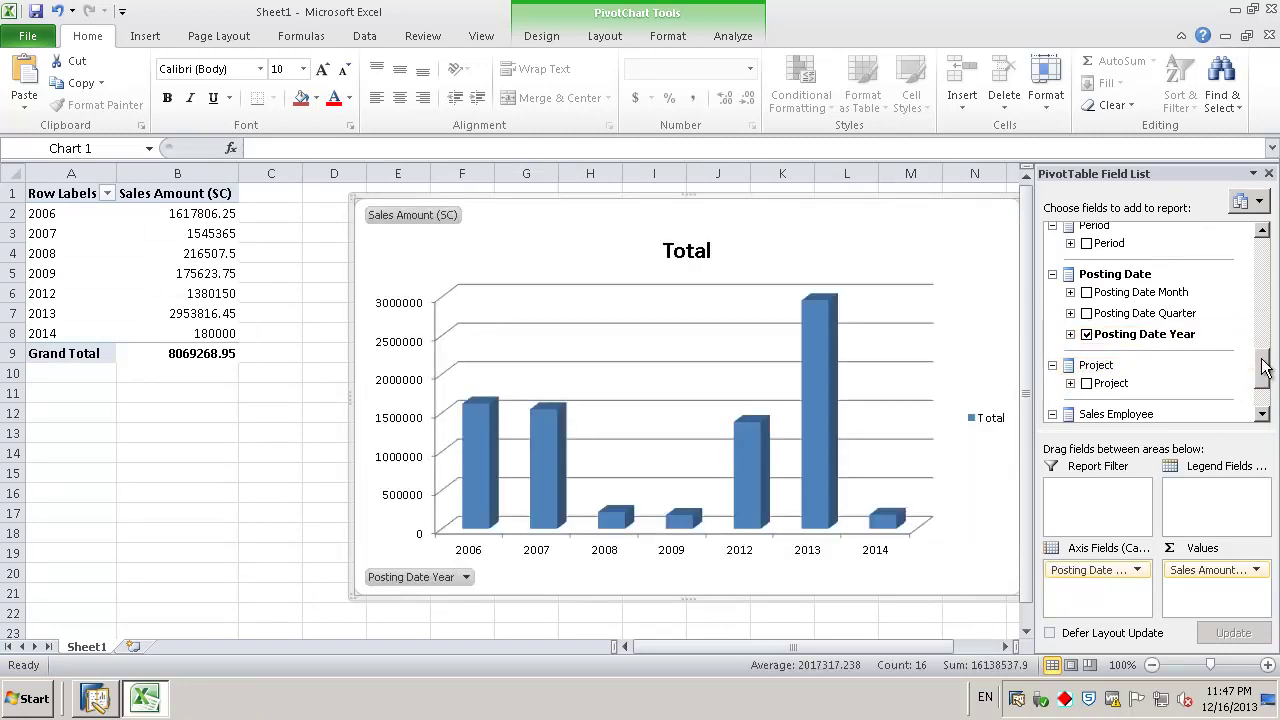
Add the Sales Employee Name field as a report filter and restrict it to the last employee in the list.
left_click_drag(1265, 367, 1207, 388)
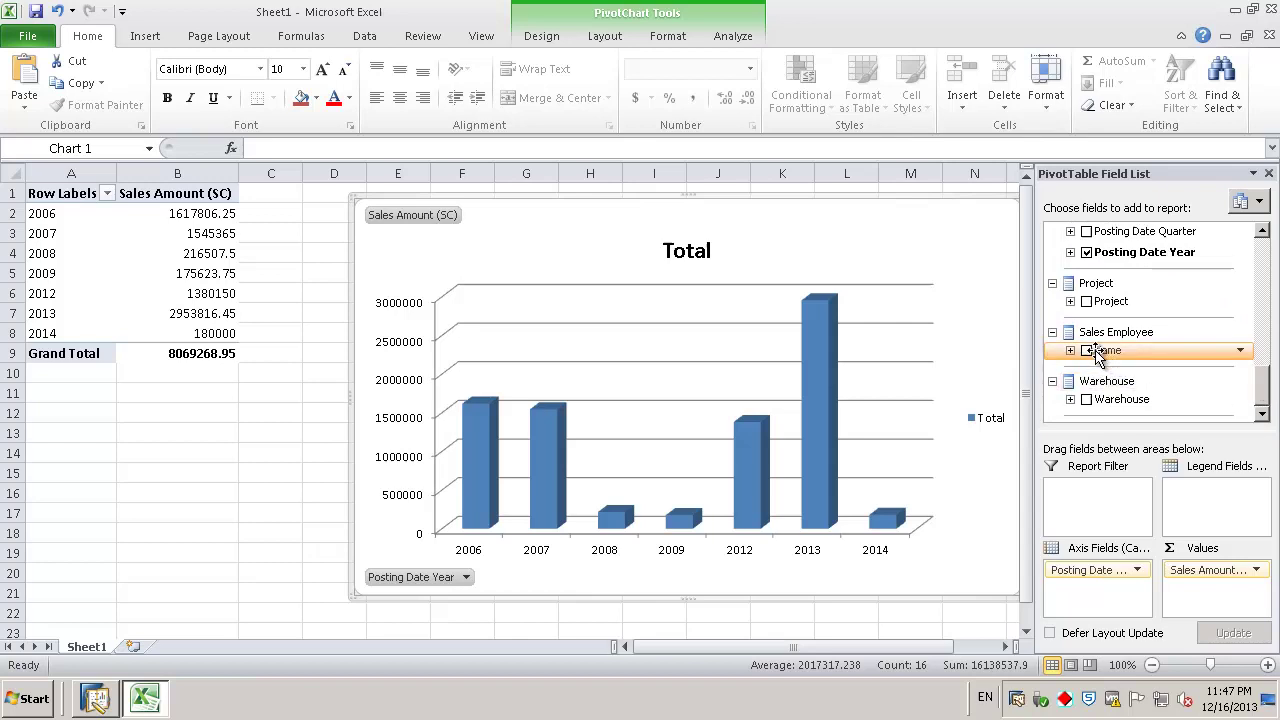
left_click_drag(1100, 348, 1111, 497)
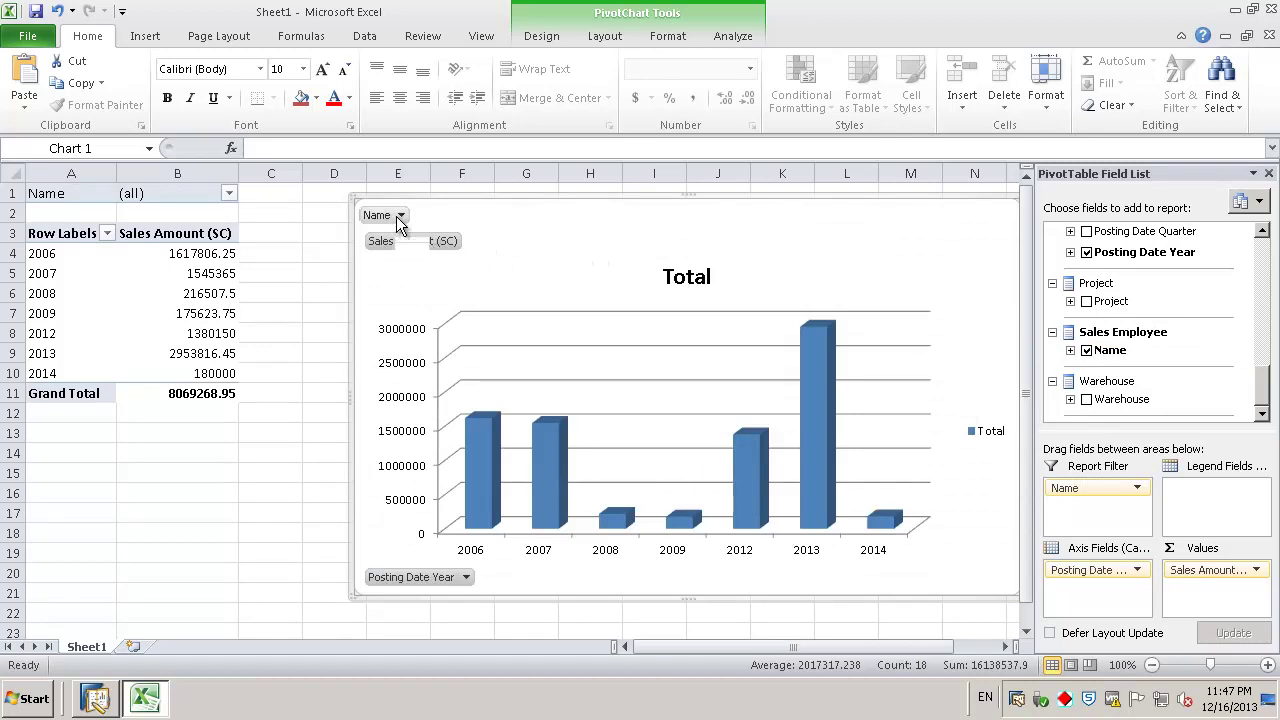
left_click(400, 216)
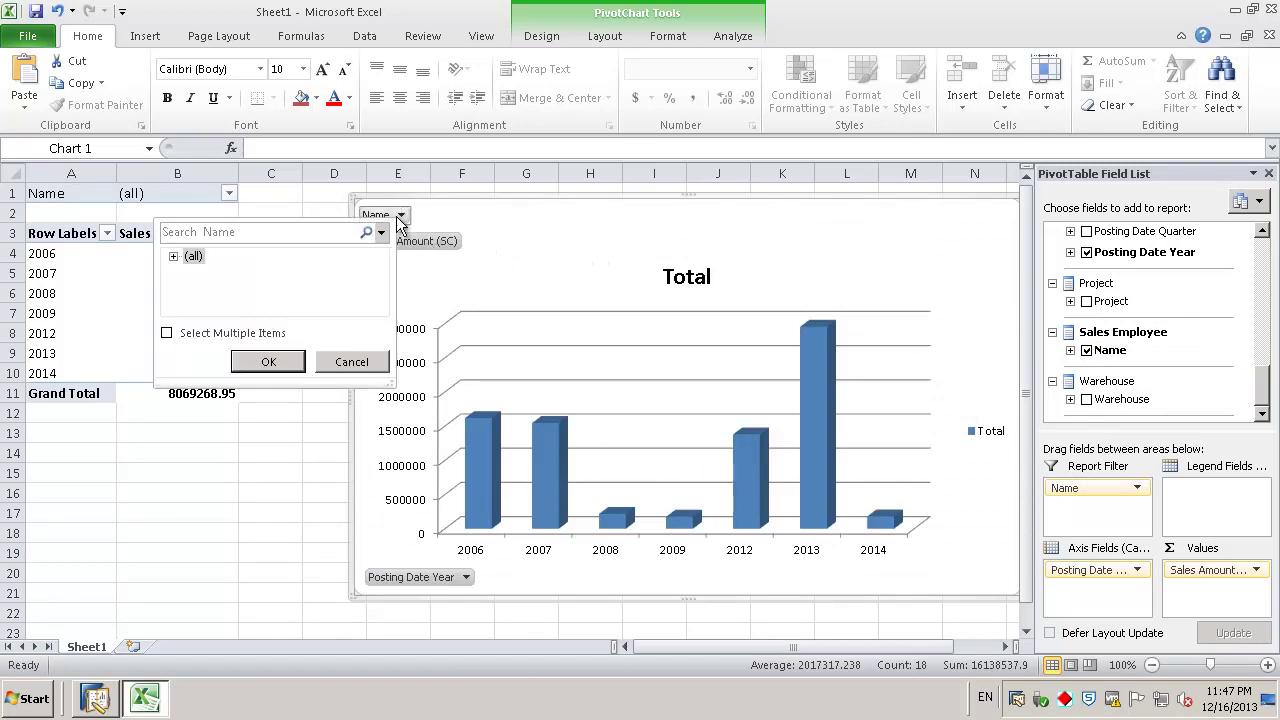
left_click(173, 256)
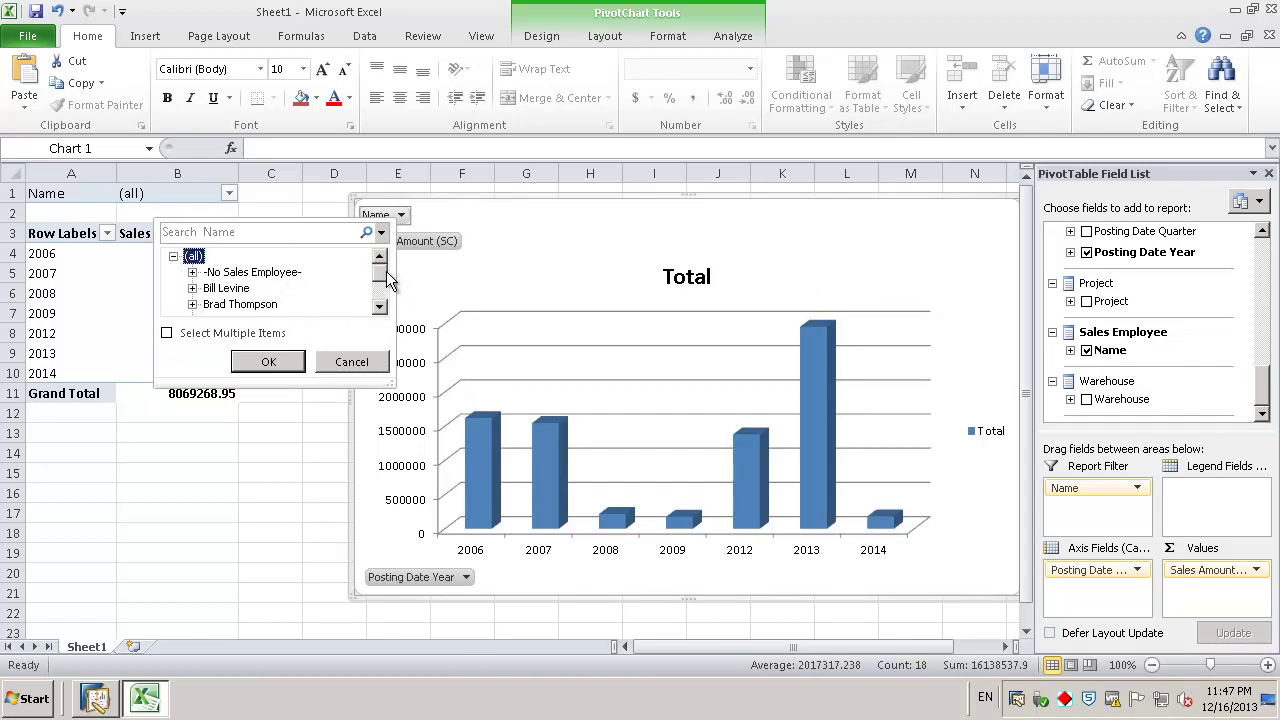
left_click_drag(386, 272, 376, 297)
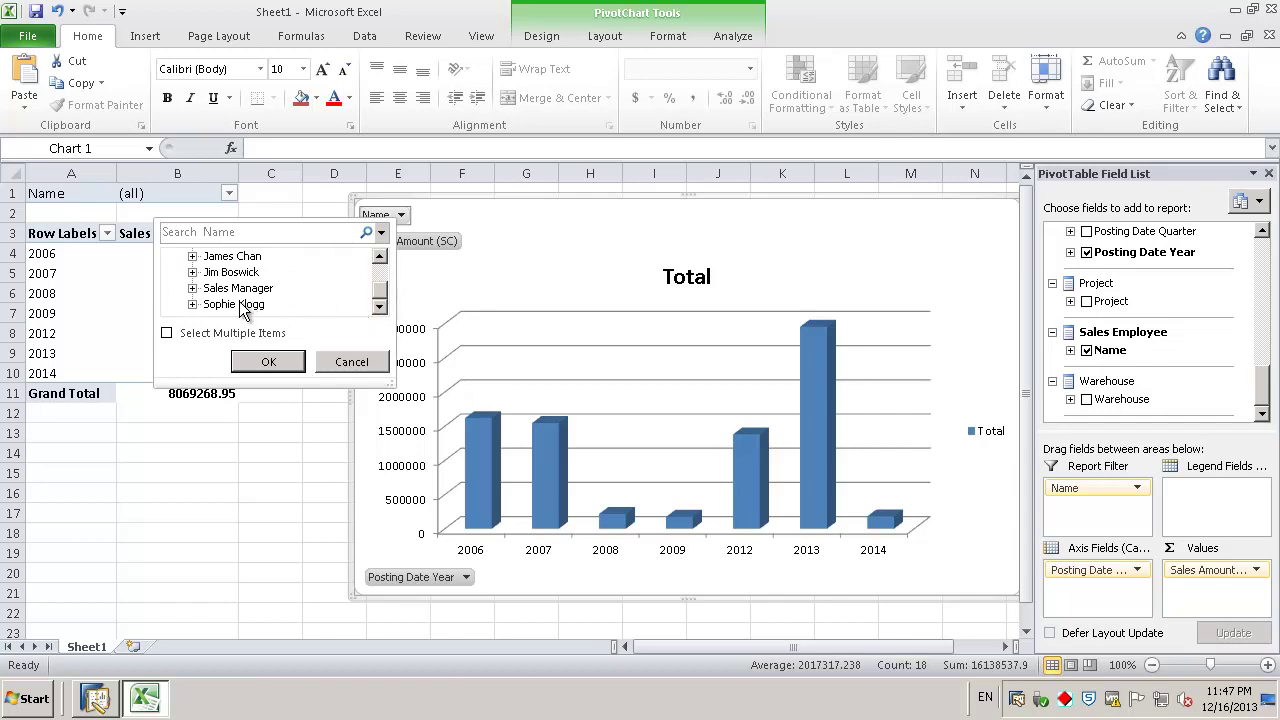
left_click(238, 303)
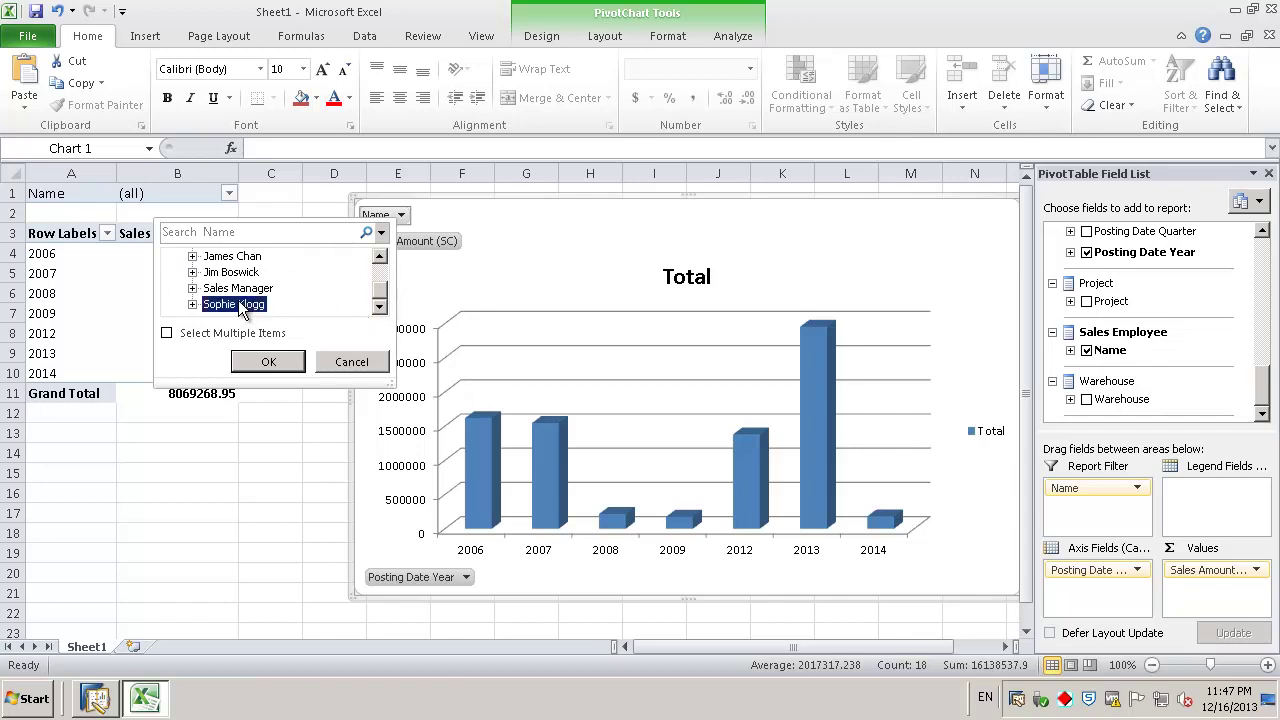
left_click(280, 361)
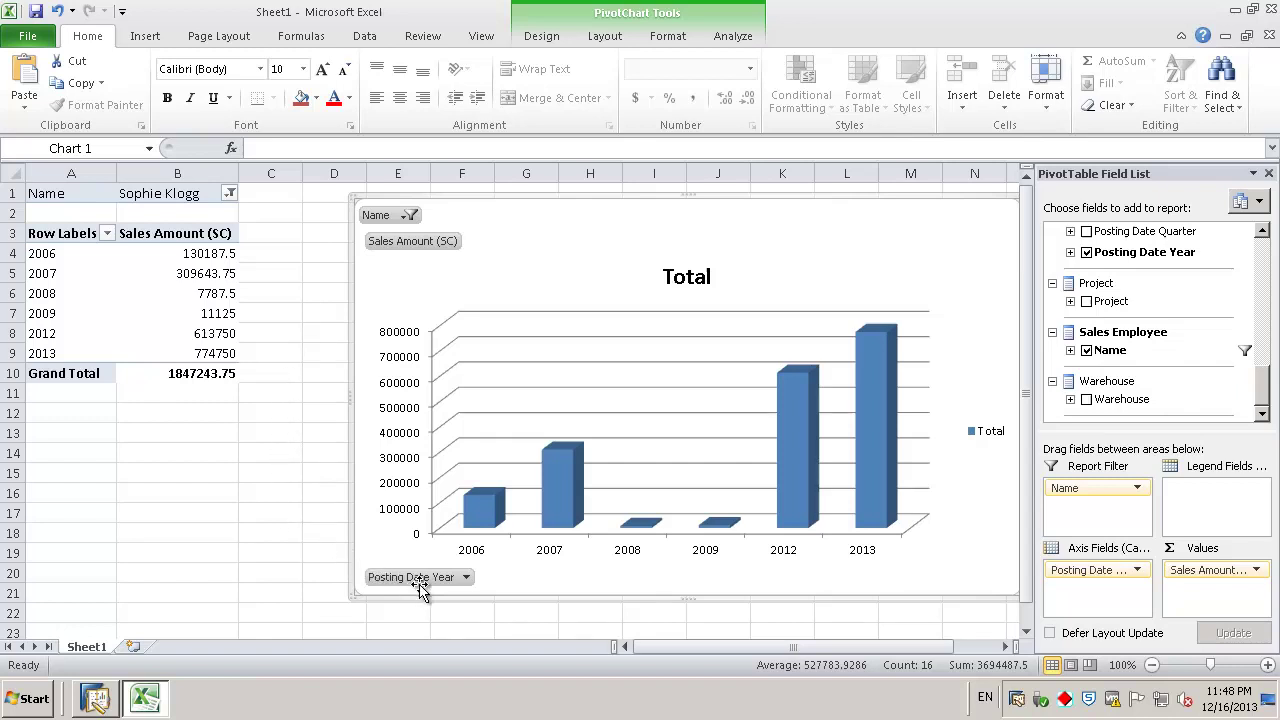
Filter the chart's Posting Date Year to show only 2012 and 2013.
left_click(454, 581)
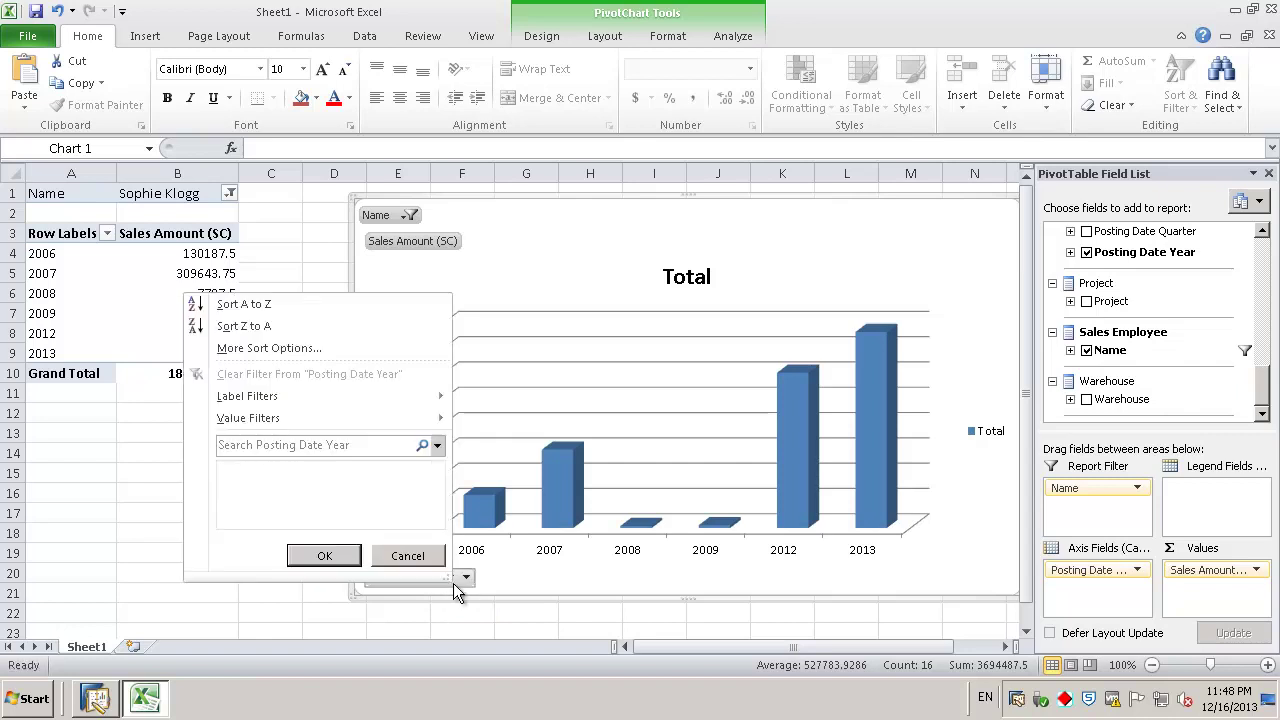
left_click(244, 469)
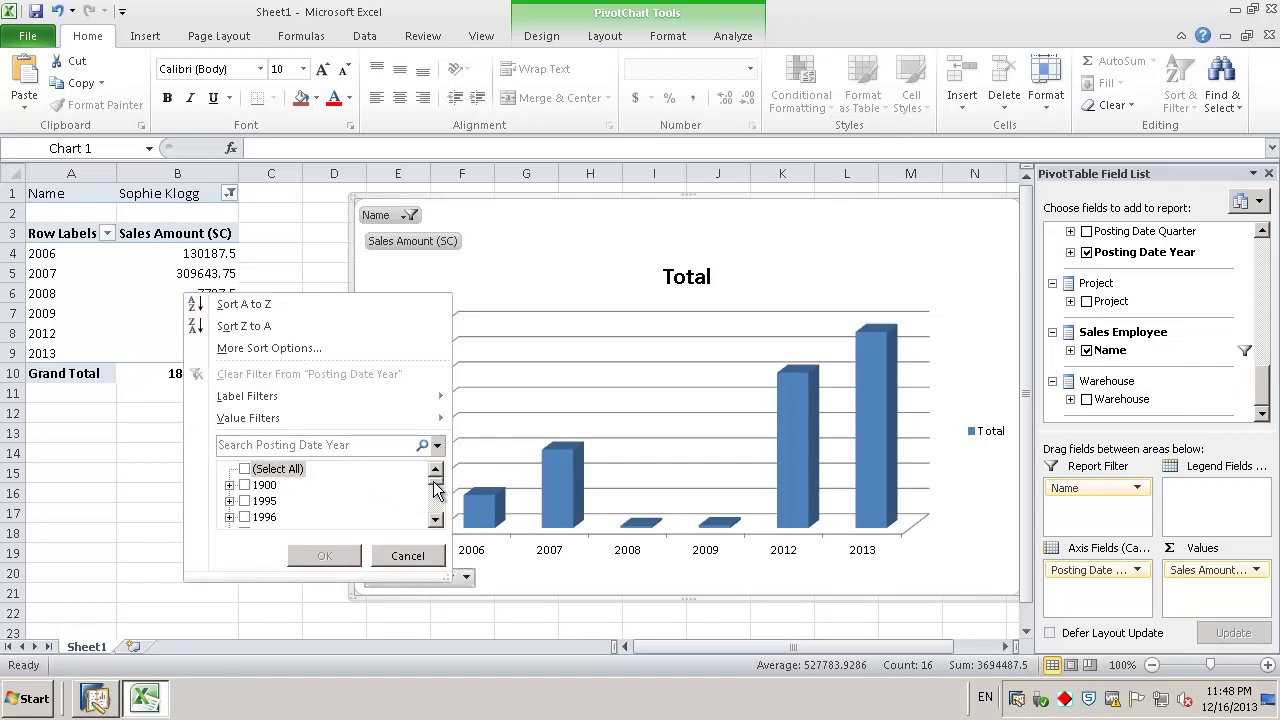
mouse_move(436, 482)
left_mouse_down()
mouse_move(437, 497)
mouse_move(437, 482)
left_mouse_up()
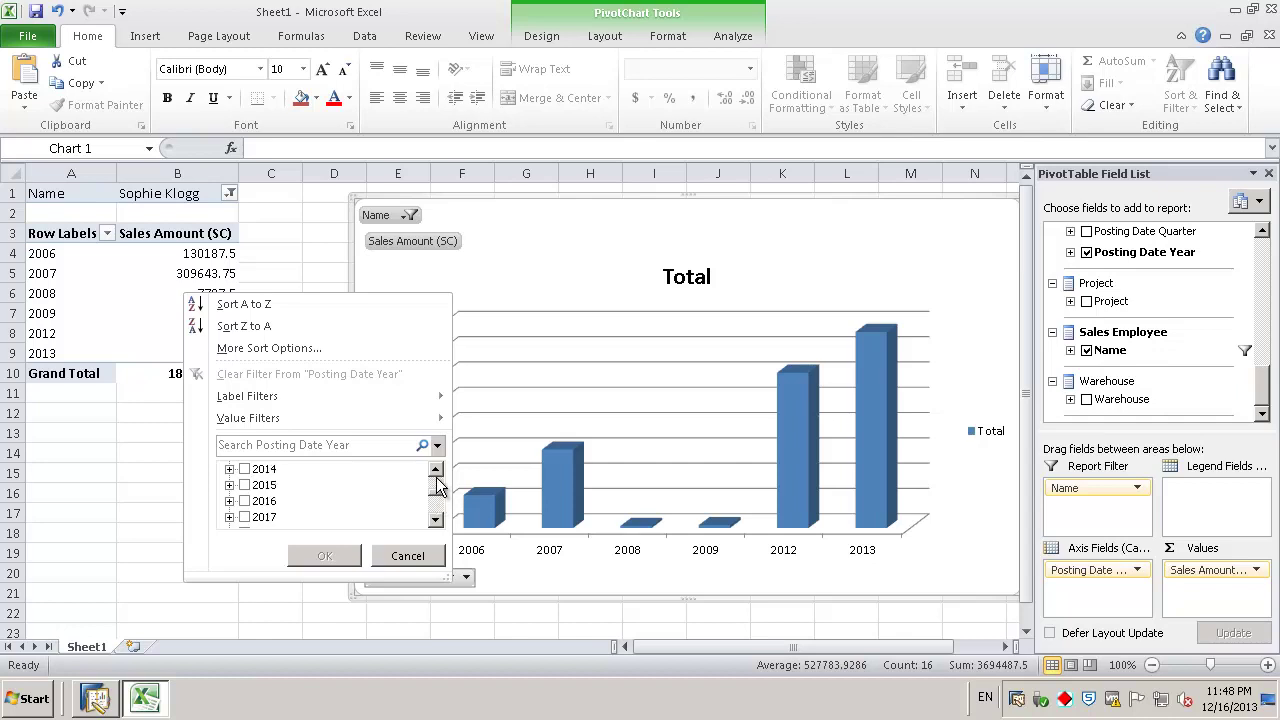
left_click(245, 501)
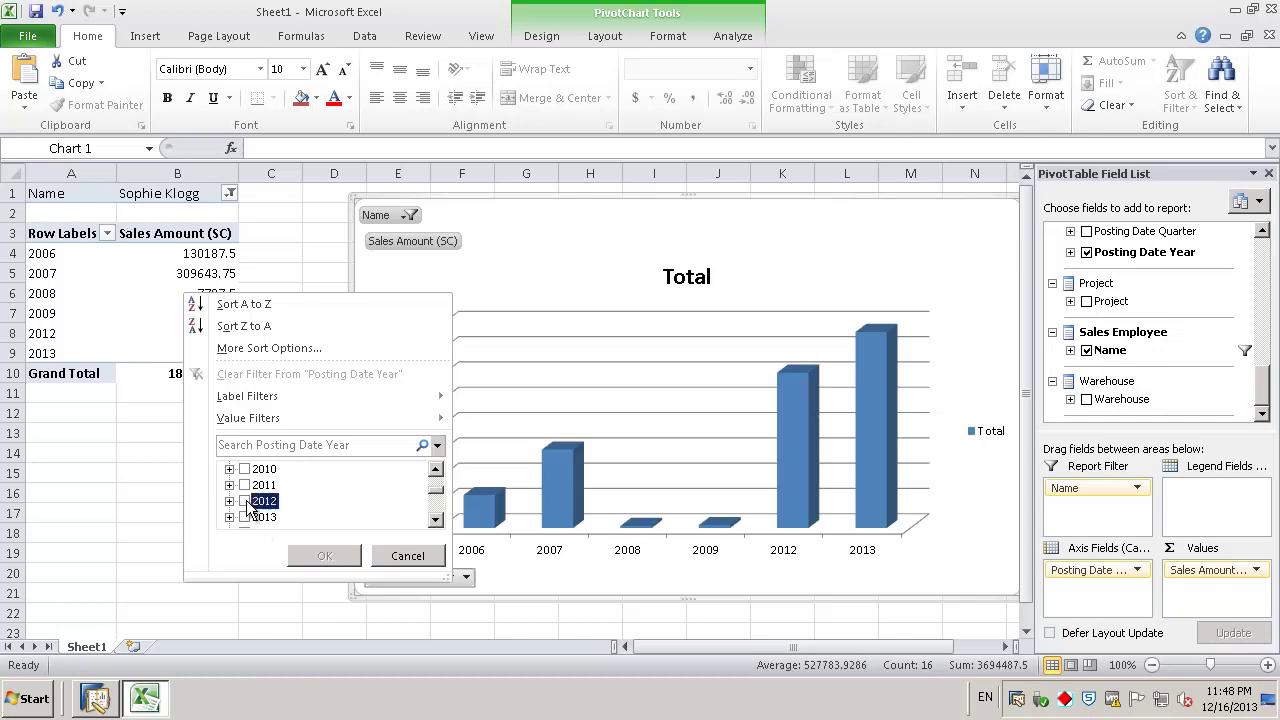
left_click(245, 517)
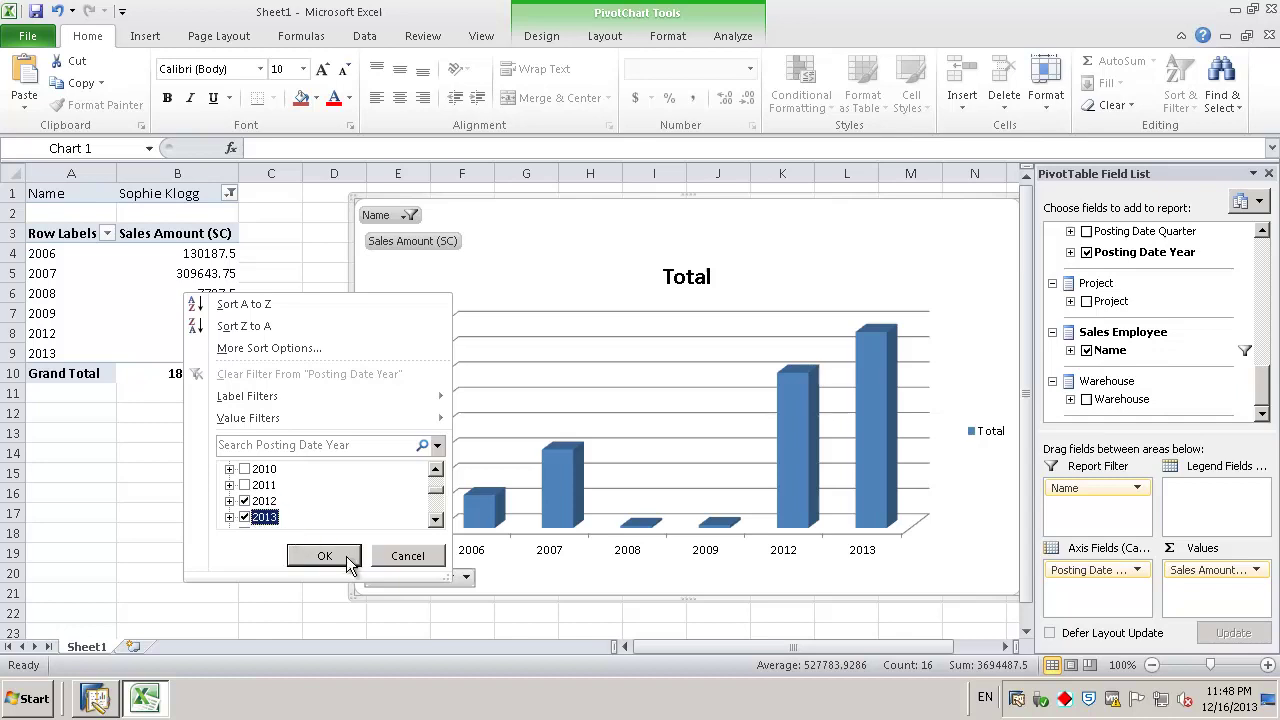
left_click(345, 555)
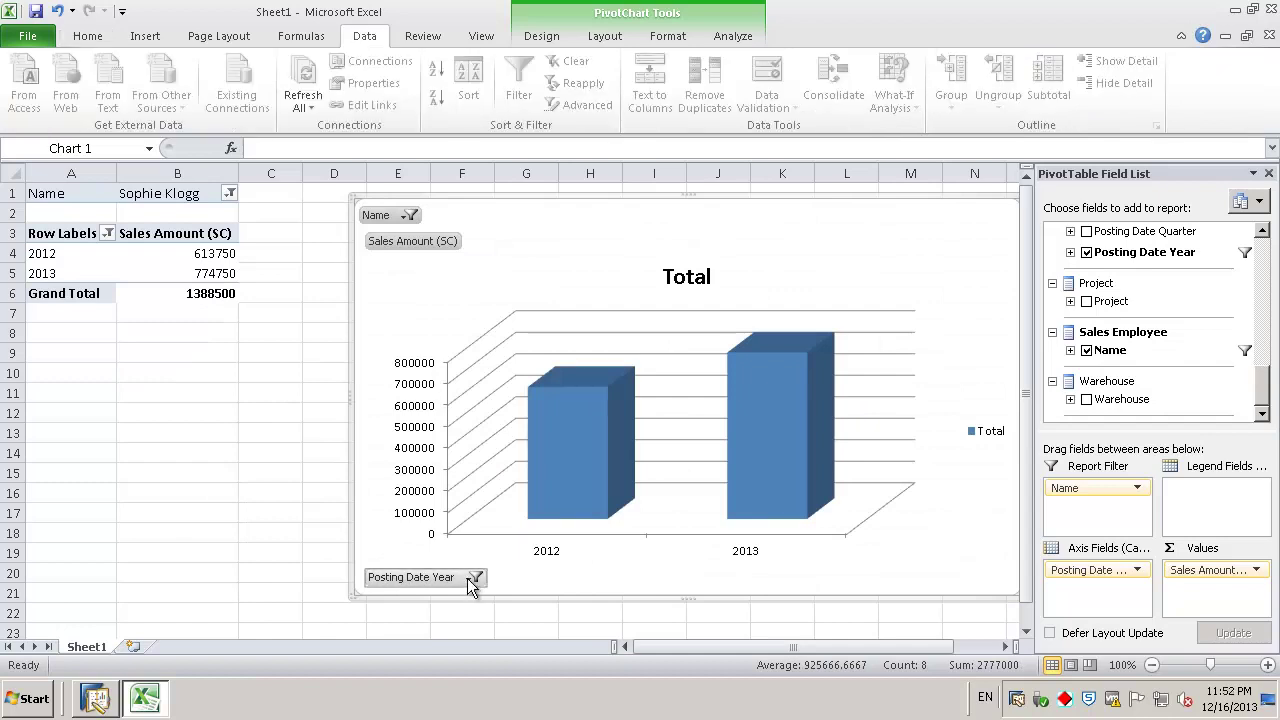
Reset the Posting Date Year filter to include all years.
left_click(474, 579)
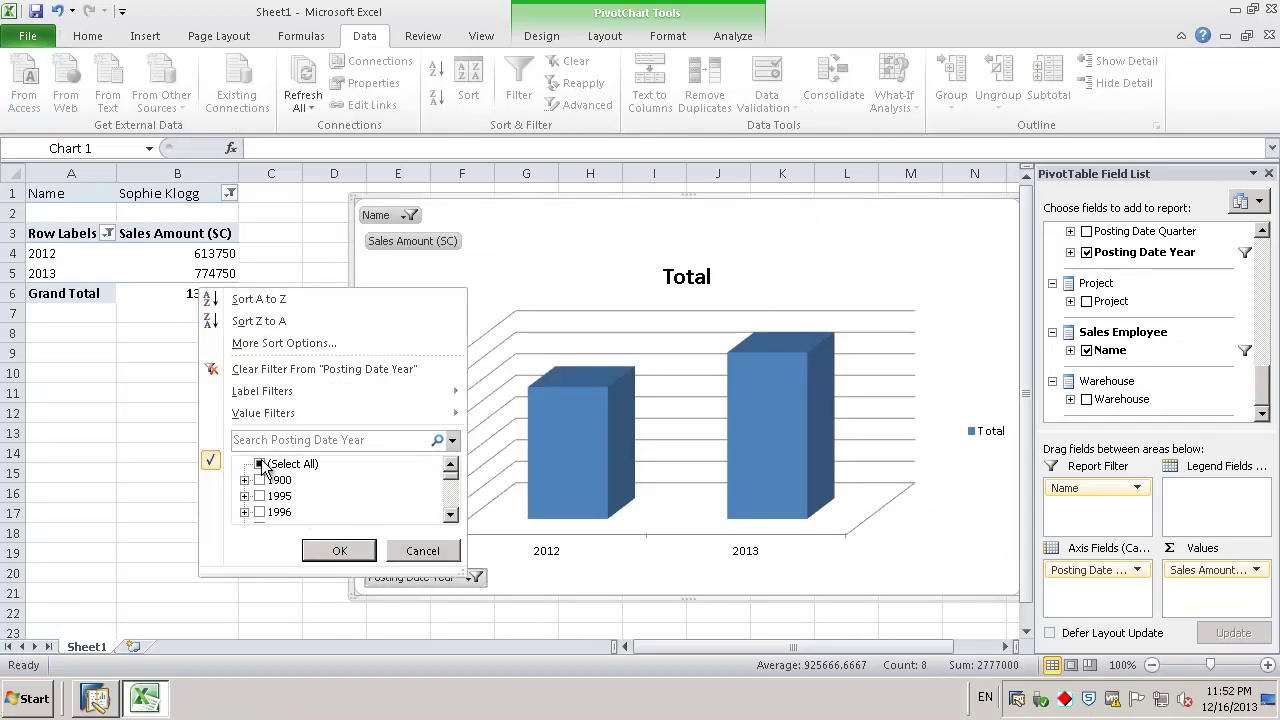
left_click(261, 464)
left_click(340, 551)
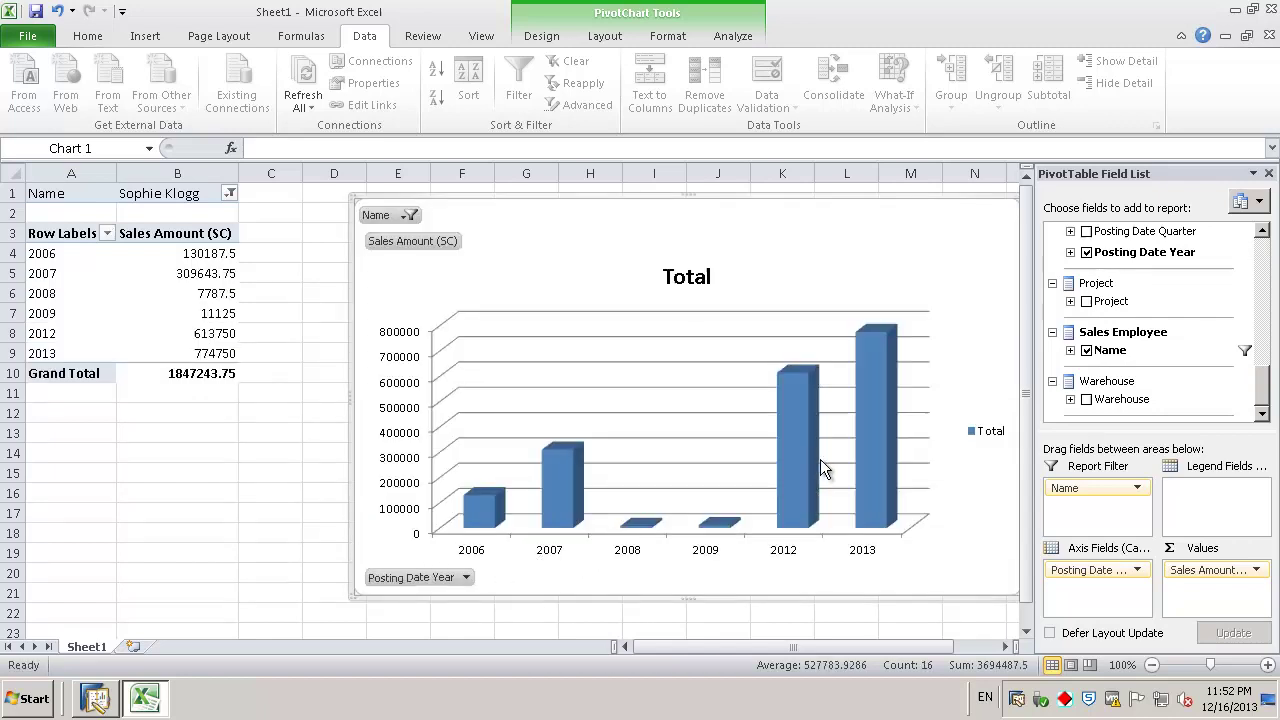
mouse_move(868, 418)
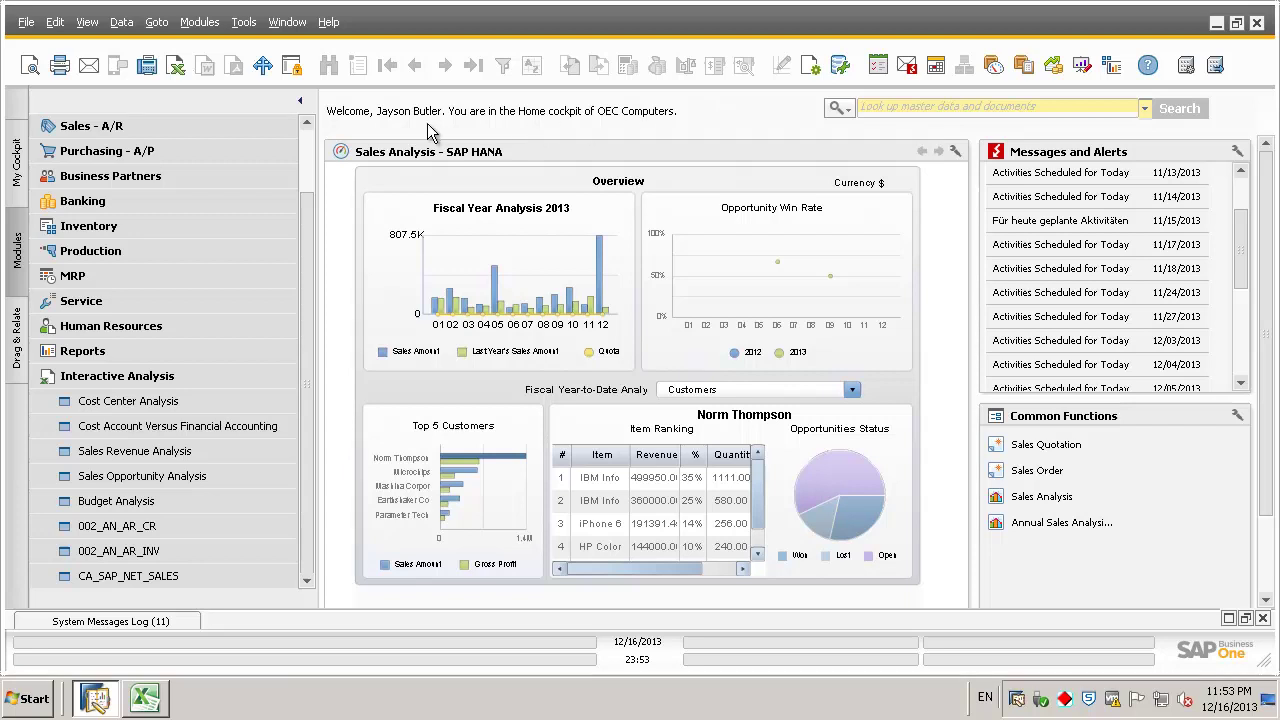
Open a new A/R Invoice under Sales - A/R and choose the first listed business partner as the customer.
left_click(130, 120)
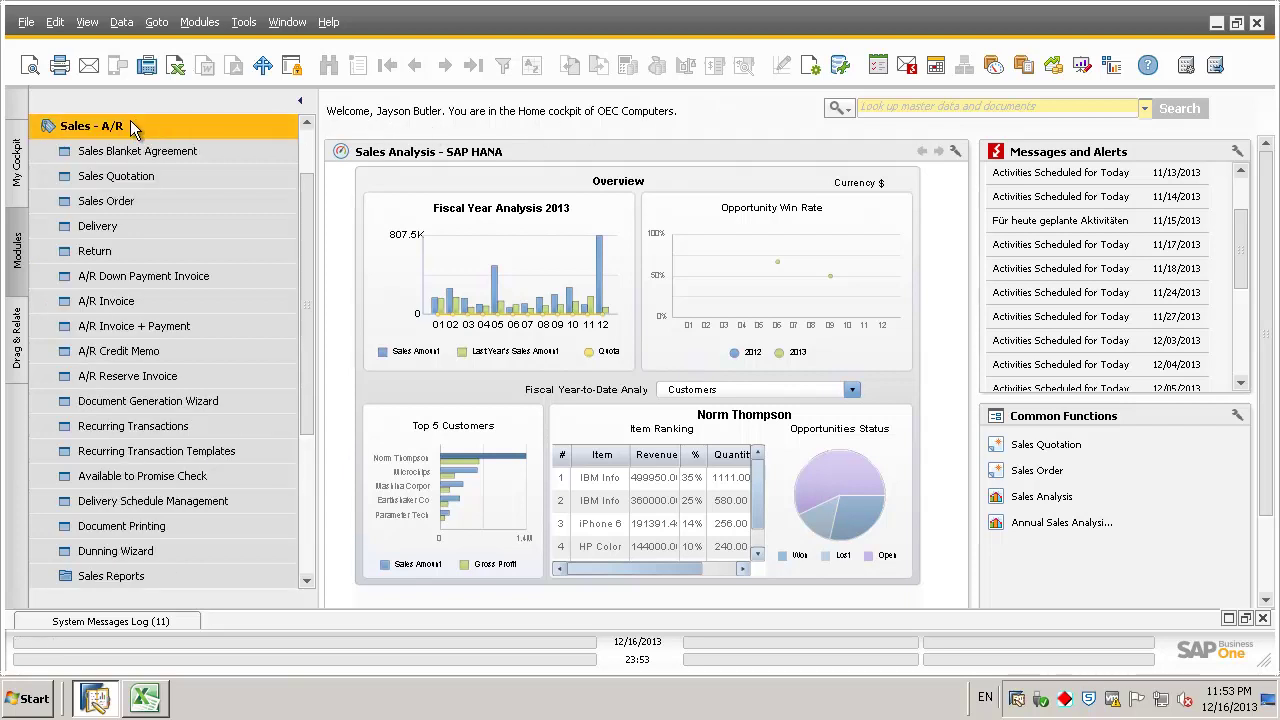
left_click(142, 304)
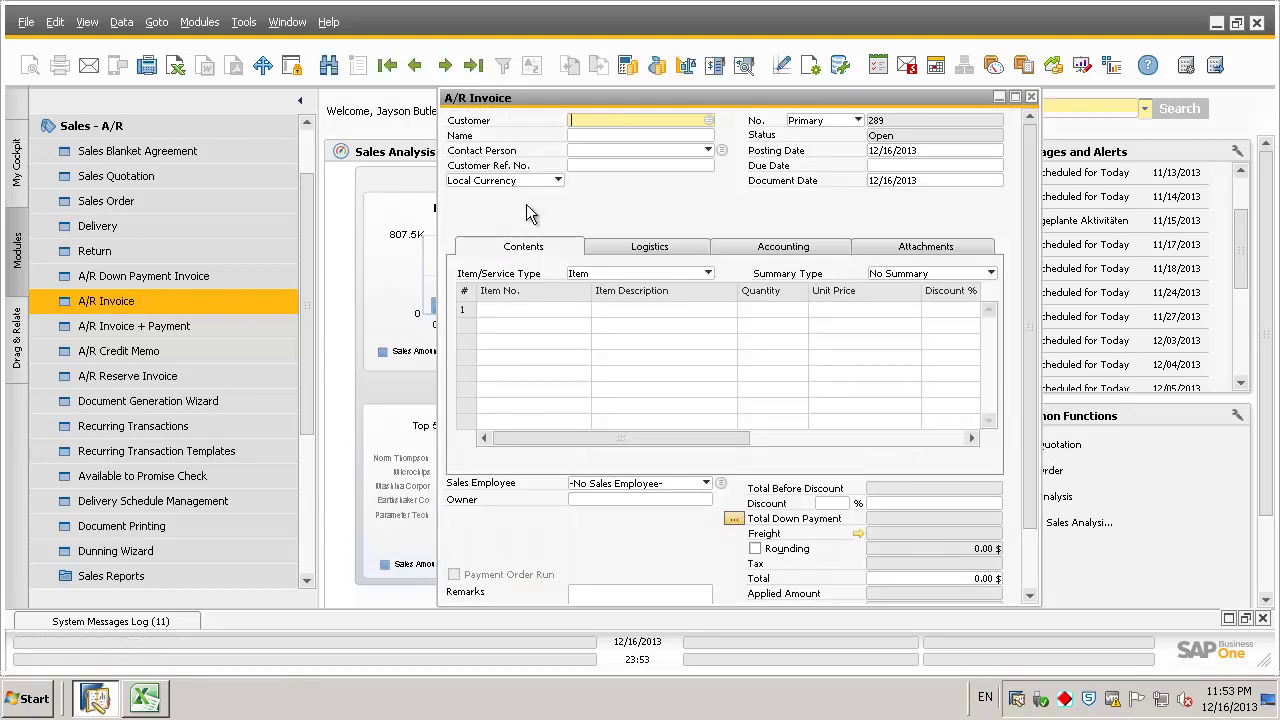
left_click(709, 121)
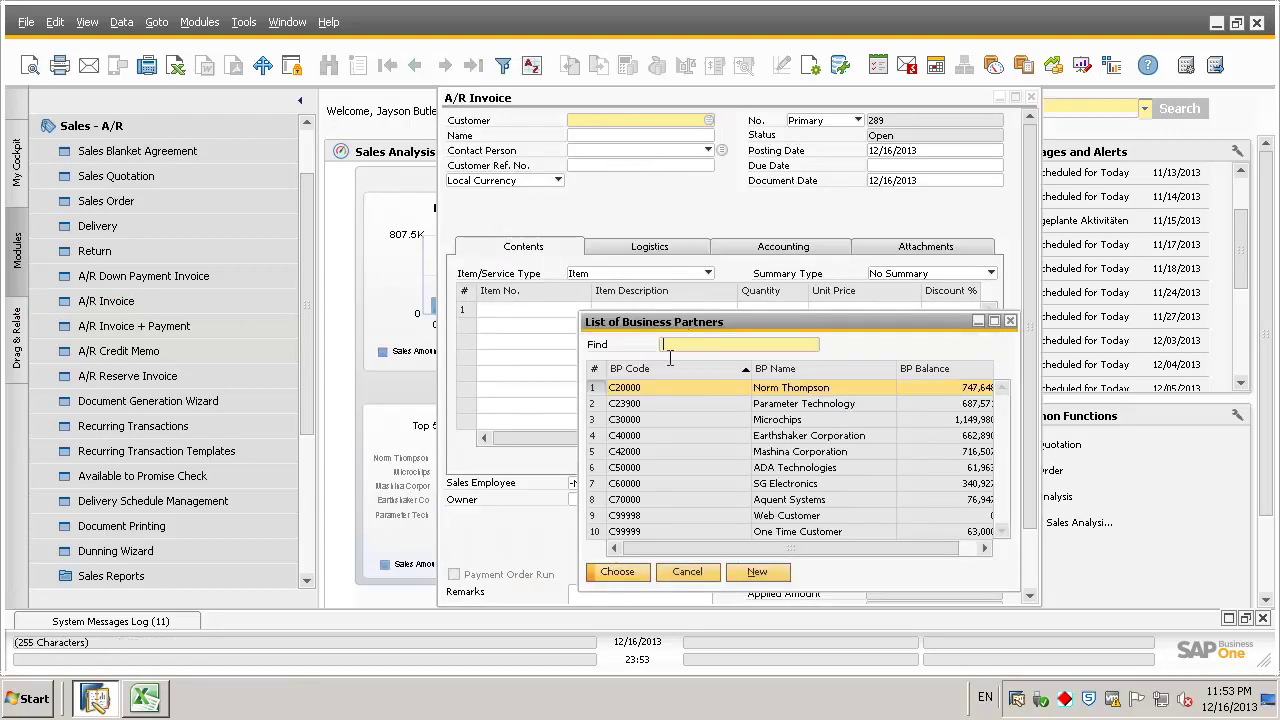
double_click(658, 392)
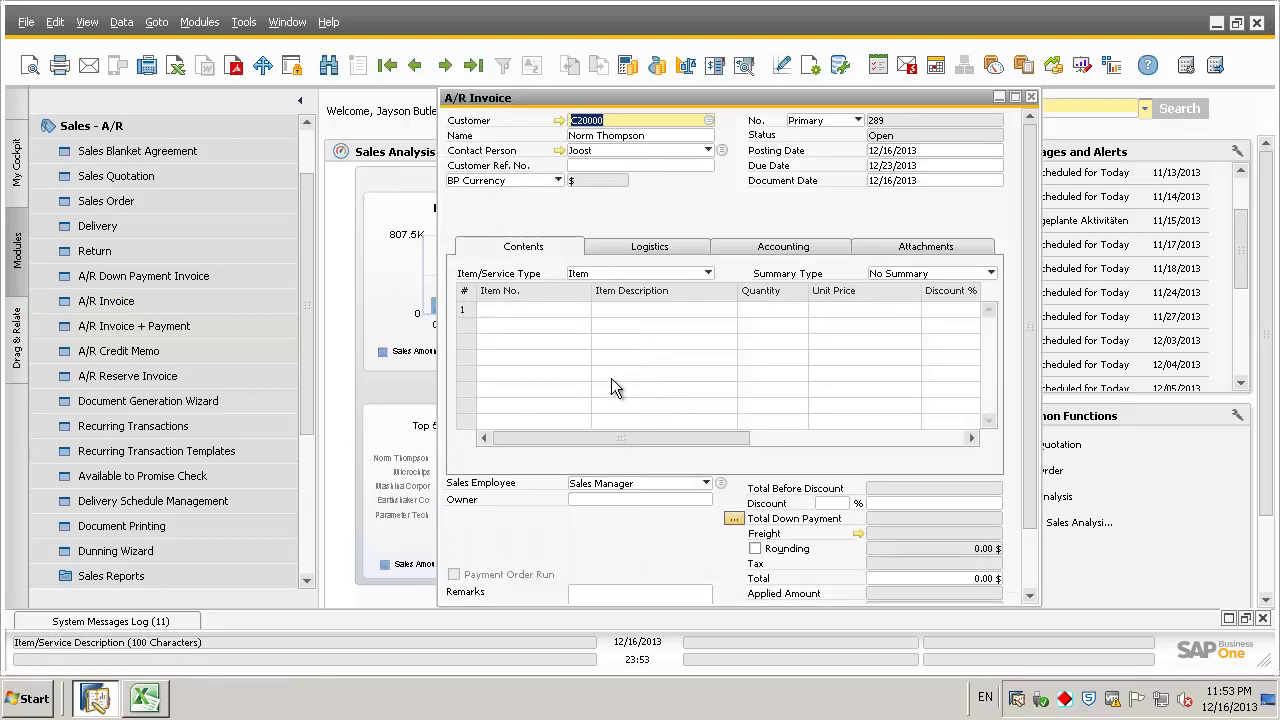
Add item A00004 (HP Color Laser Jet 5) to the first invoice row with a quantity of 1000.
left_click(557, 308)
left_click(584, 310)
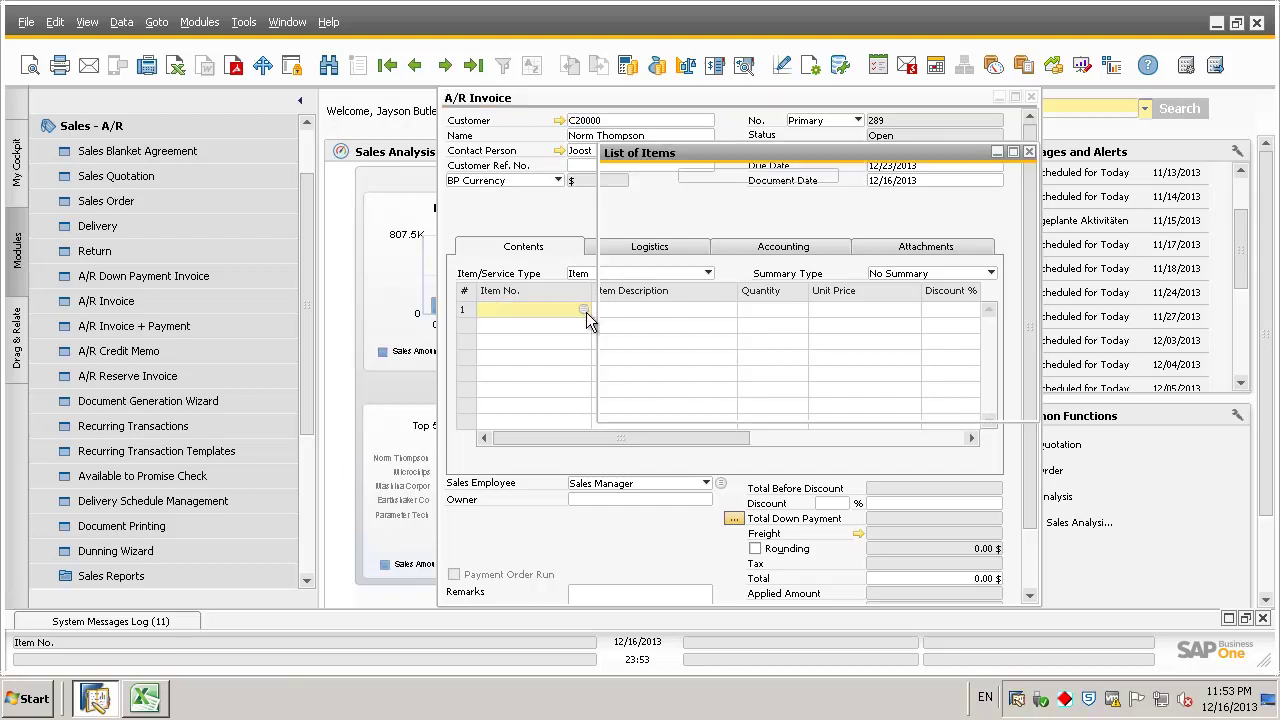
left_click(648, 268)
double_click(648, 268)
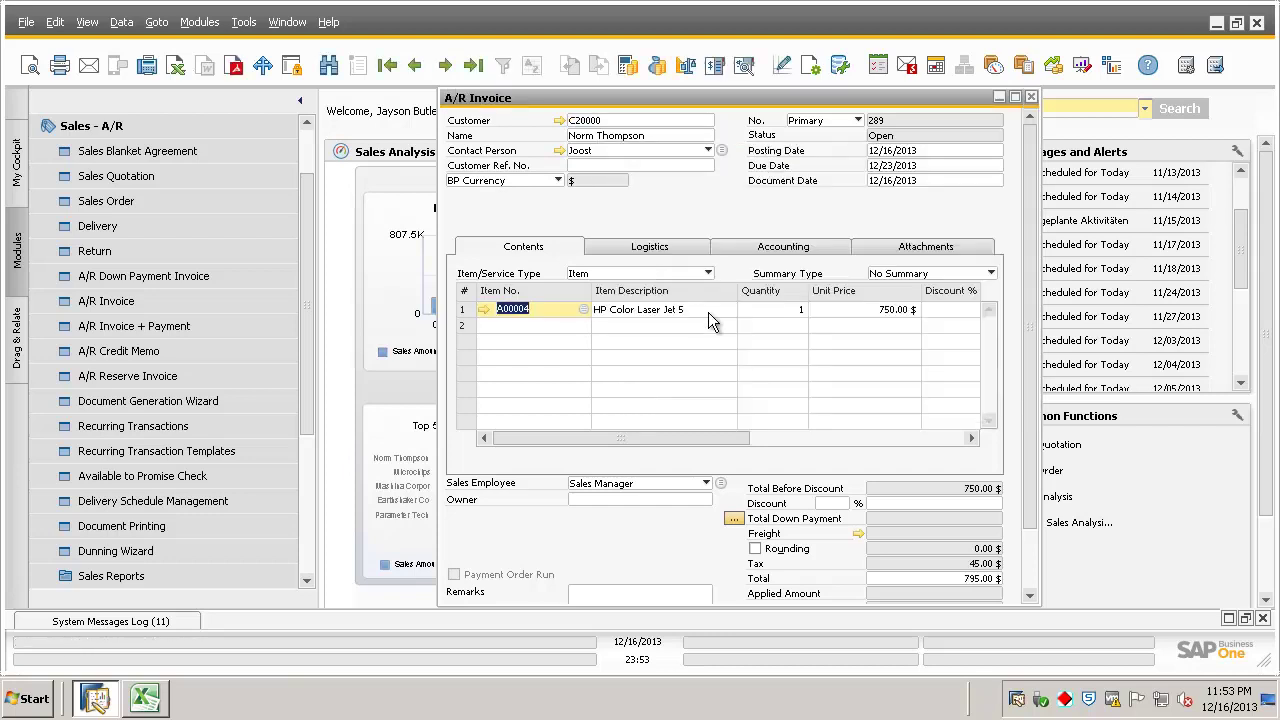
left_click(772, 310)
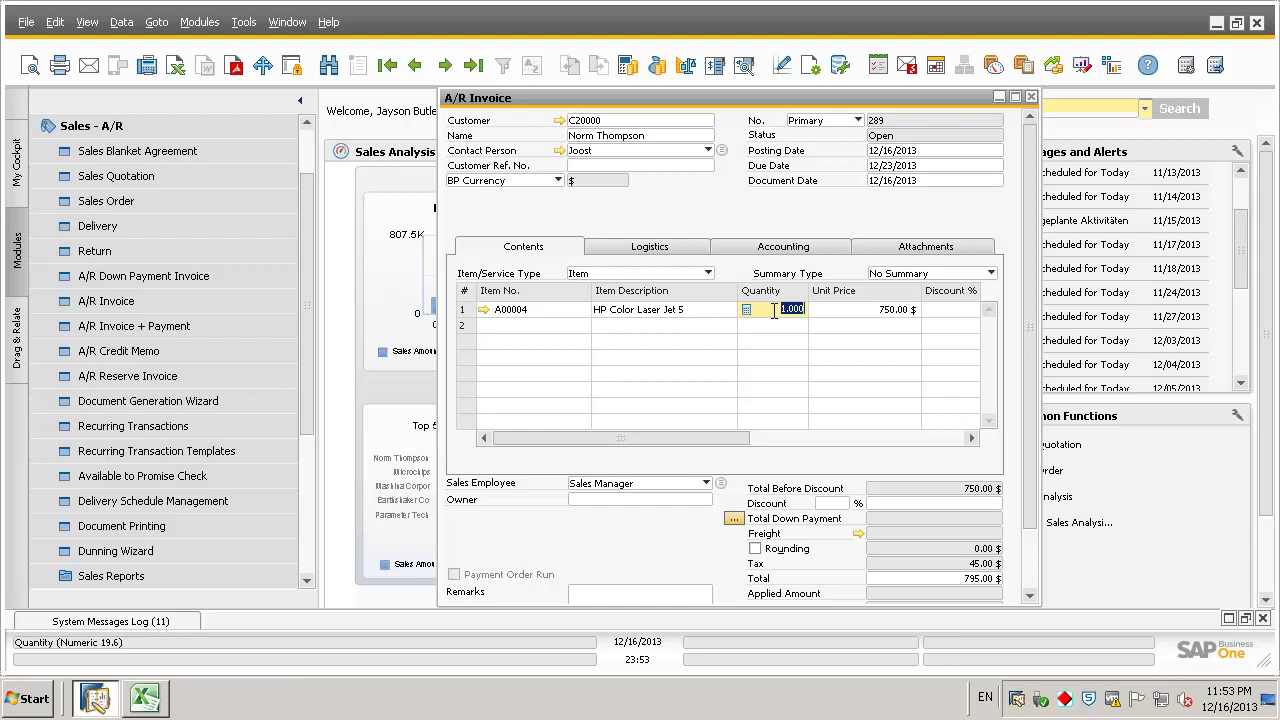
type("1000")
Assign the invoice to the sales employee used in the Excel report filter and update the existing rows accordingly.
left_click(670, 485)
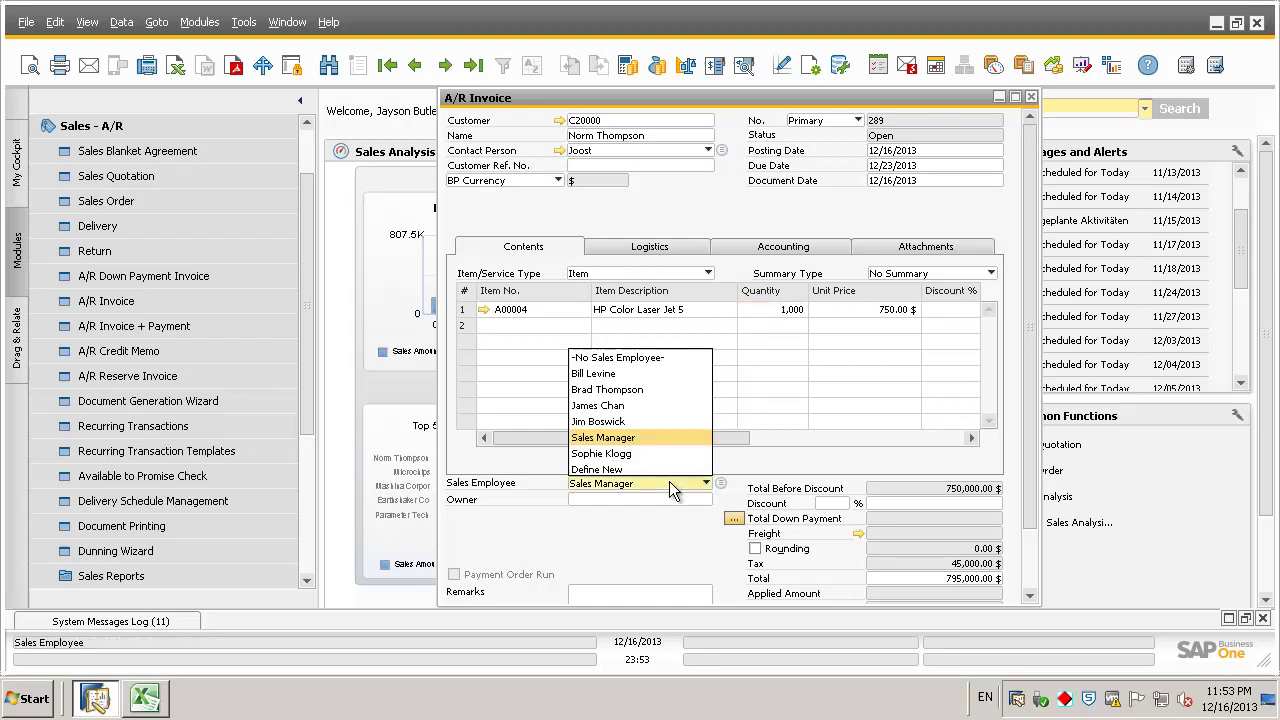
left_click(629, 453)
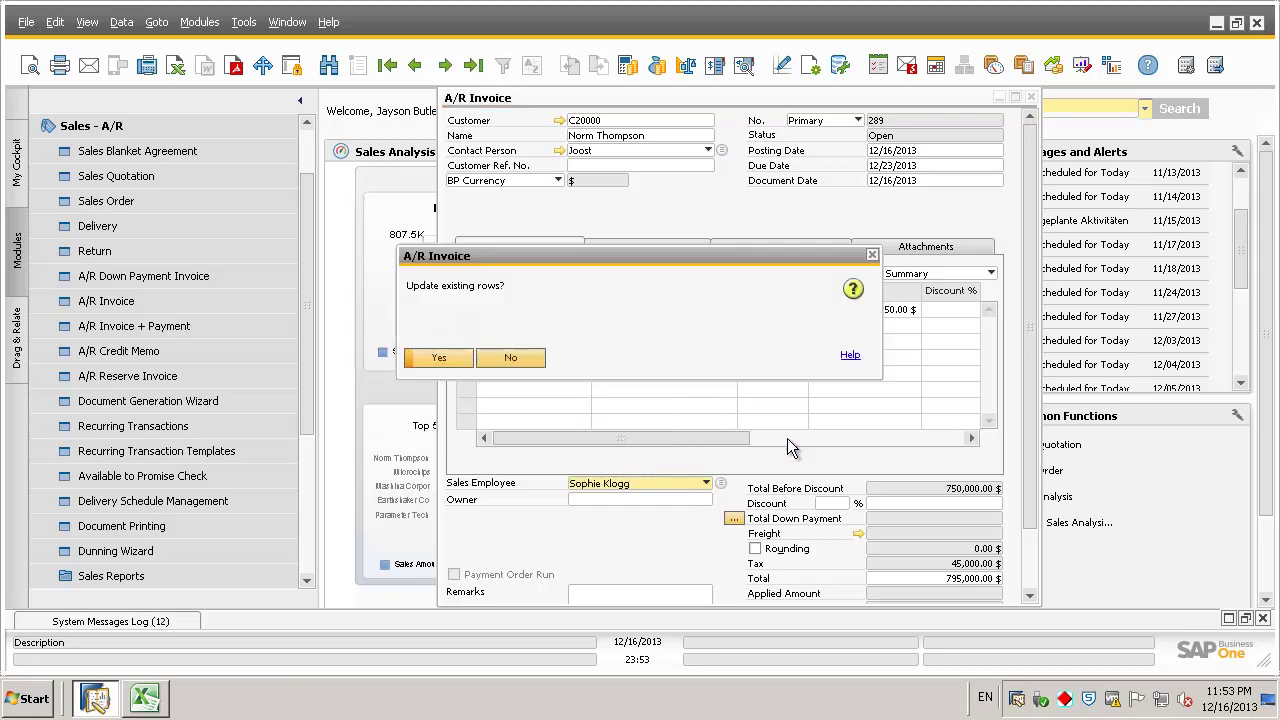
left_click(457, 357)
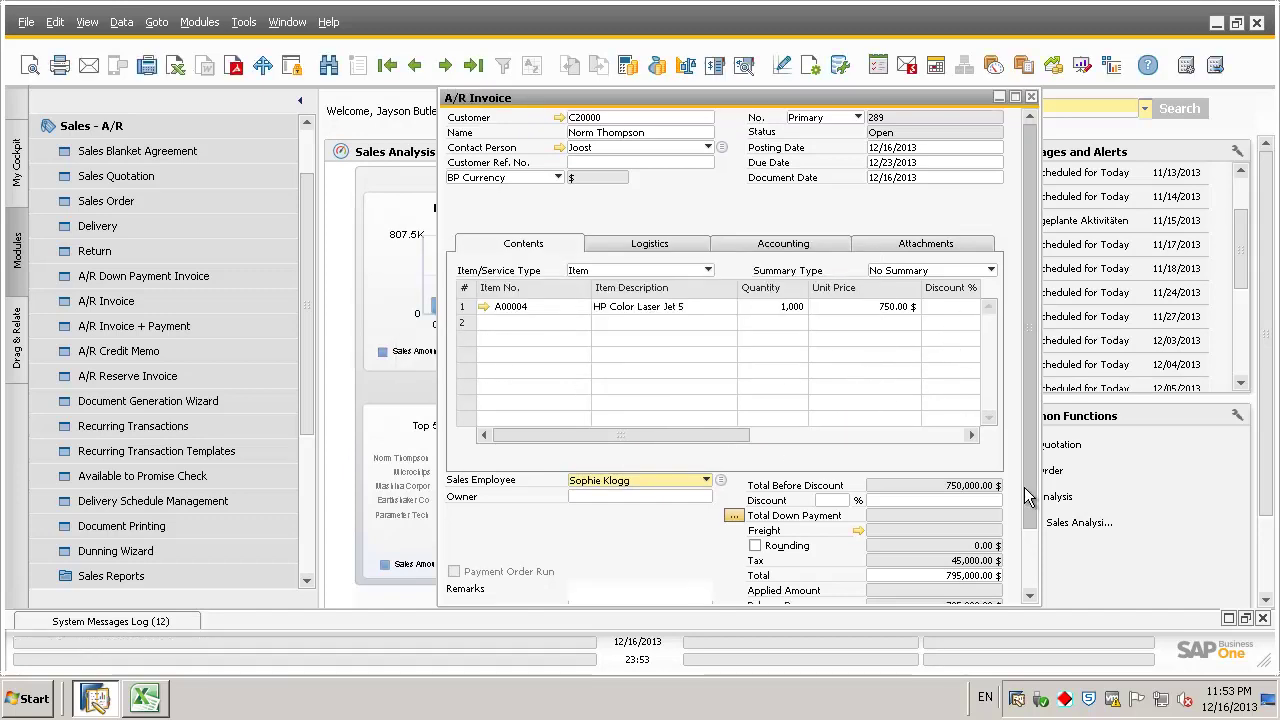
Add the A/R invoice, accepting the later posting date and that the document cannot be changed once added.
scroll(1032, 480, "down", 3)
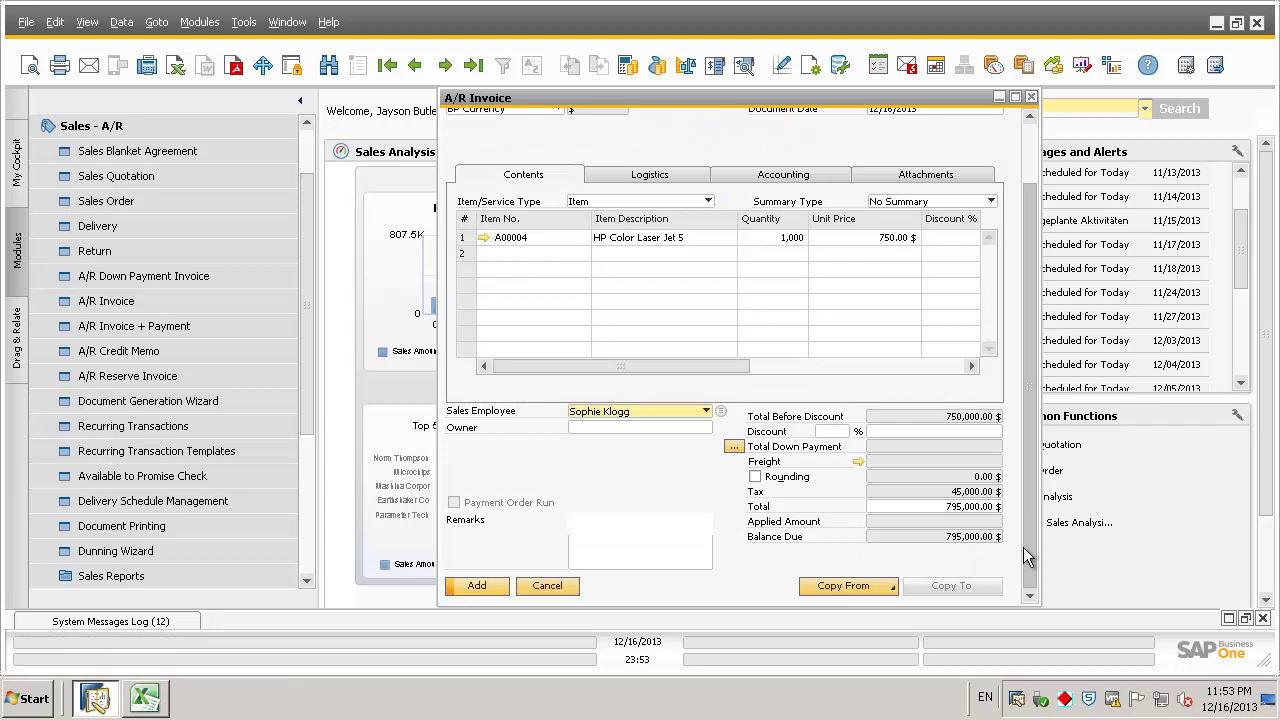
left_click(474, 587)
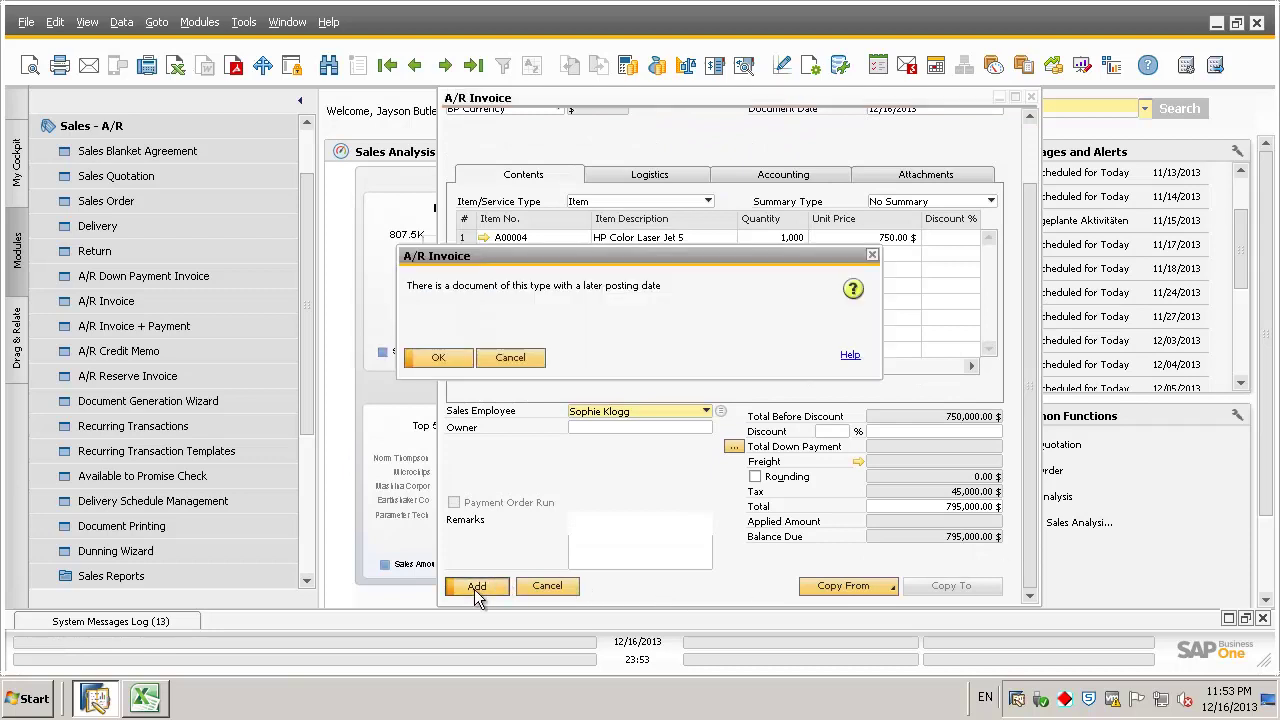
left_click(436, 358)
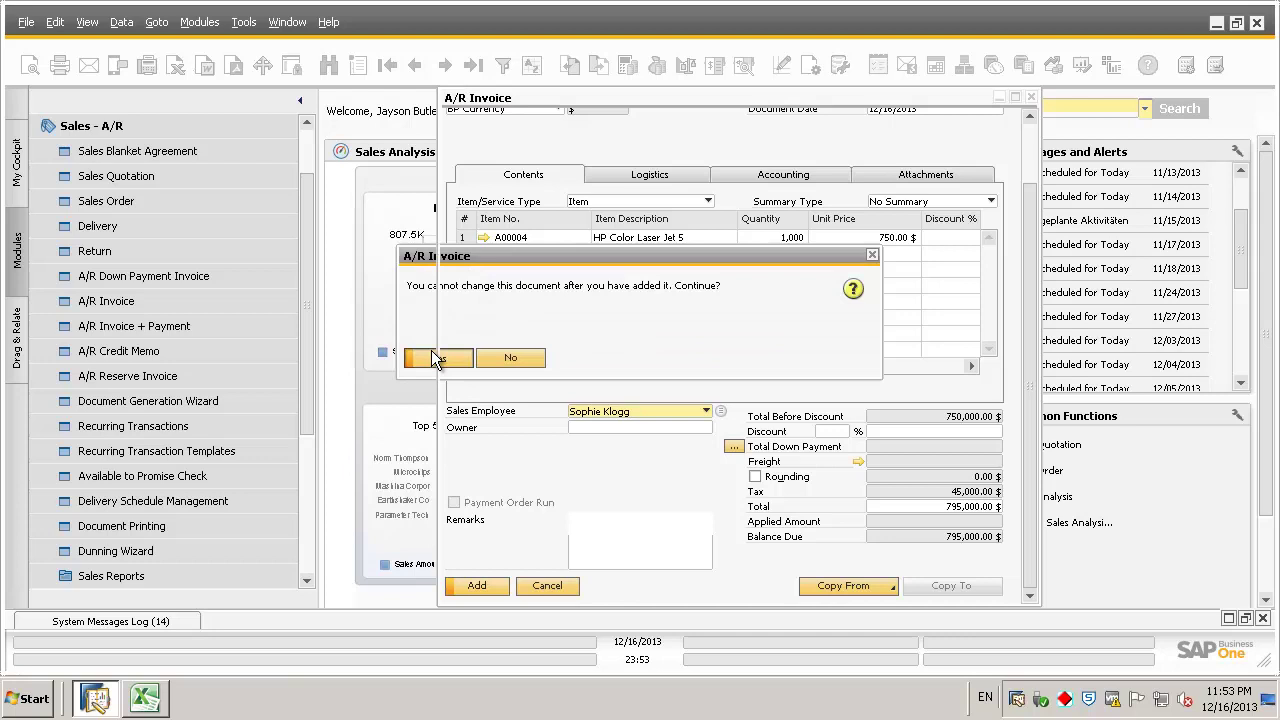
left_click(436, 358)
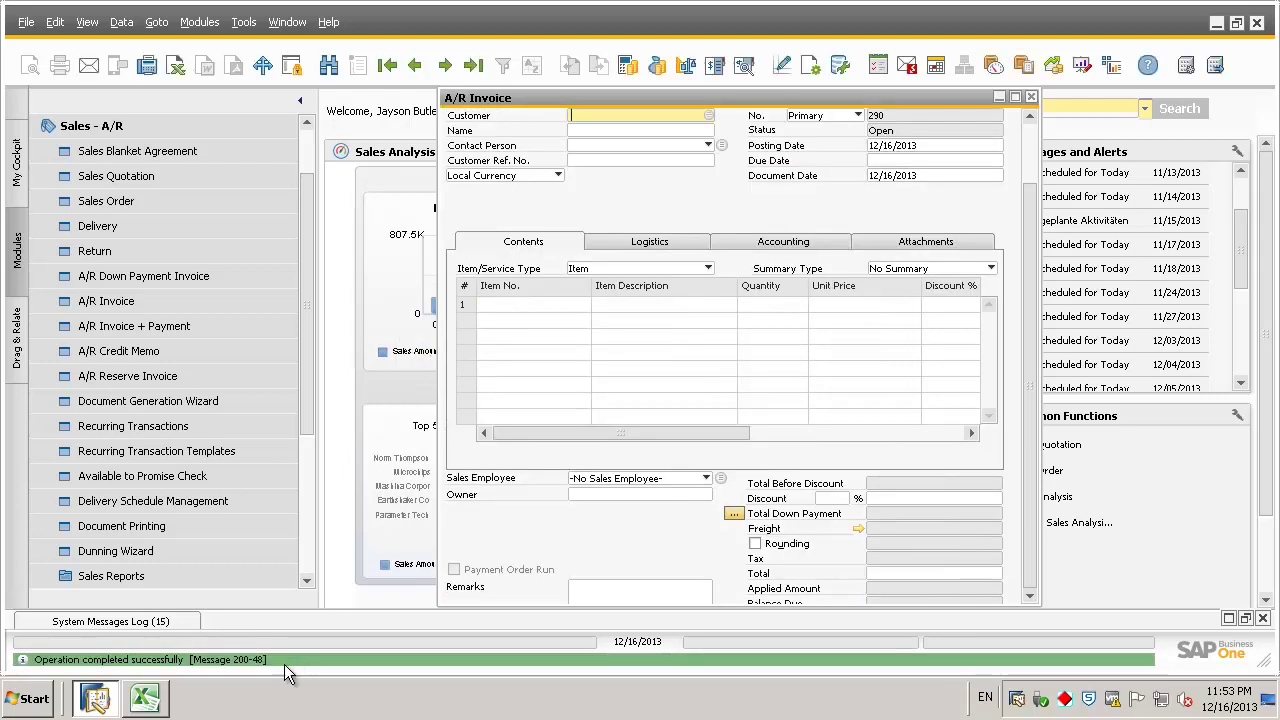
Switch to the Excel report, refresh the pivot chart's data and check the 2013 sales amount in the chart.
left_click(145, 703)
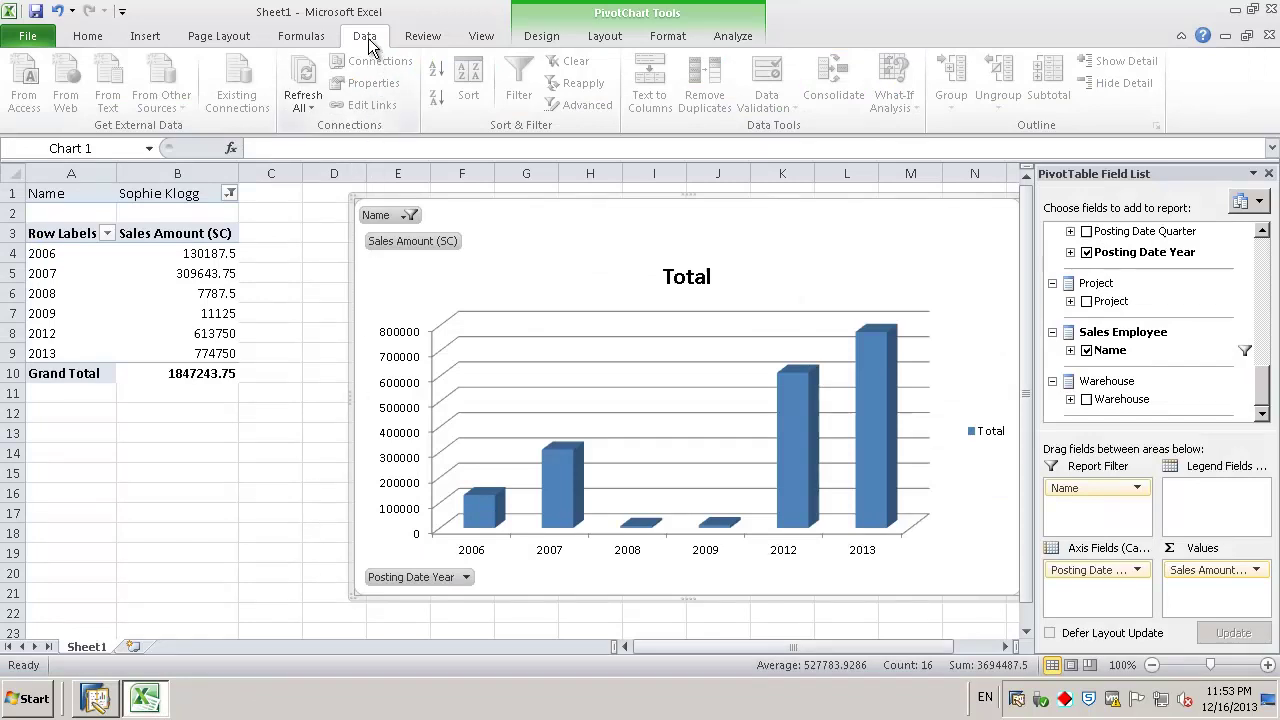
left_click(304, 104)
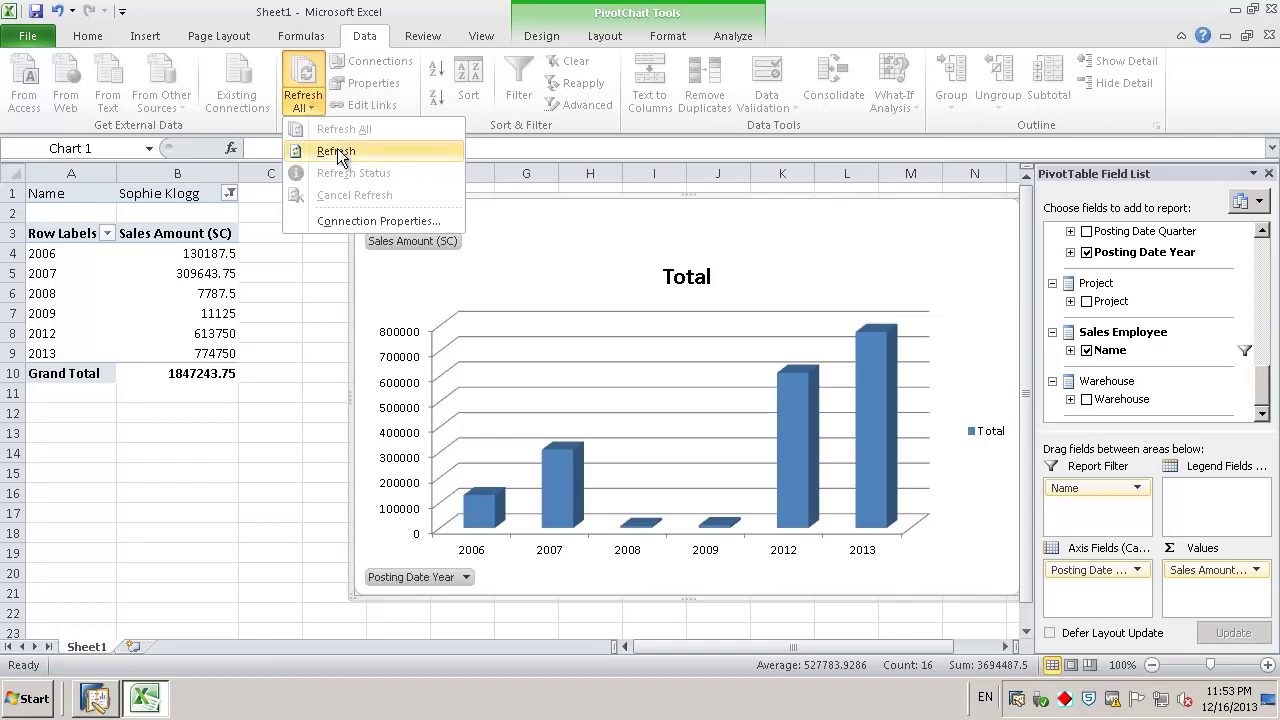
left_click(336, 150)
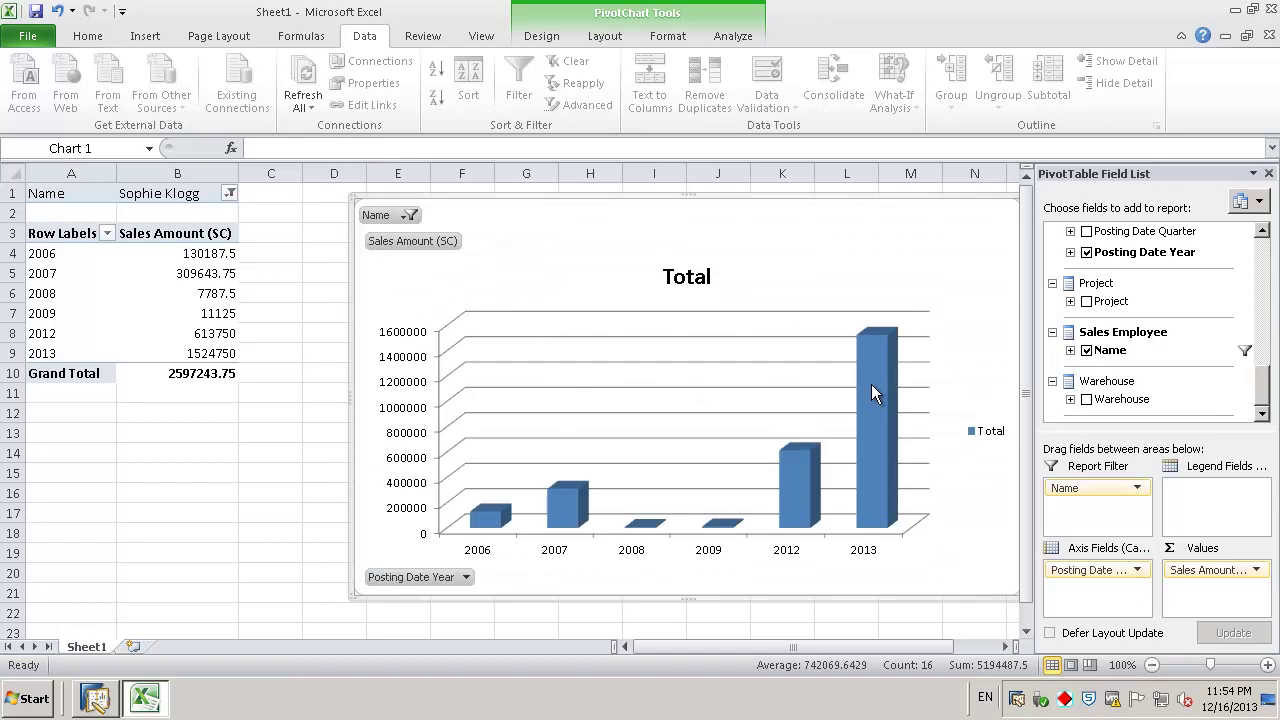
mouse_move(871, 386)
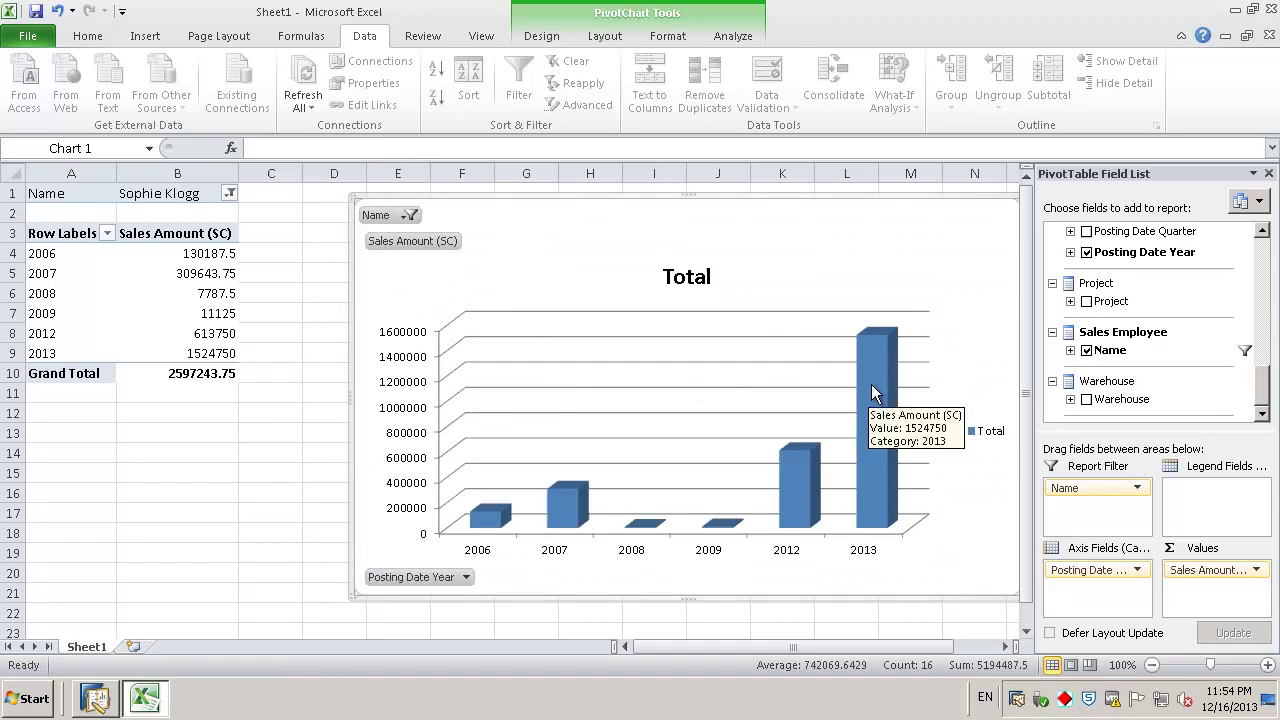